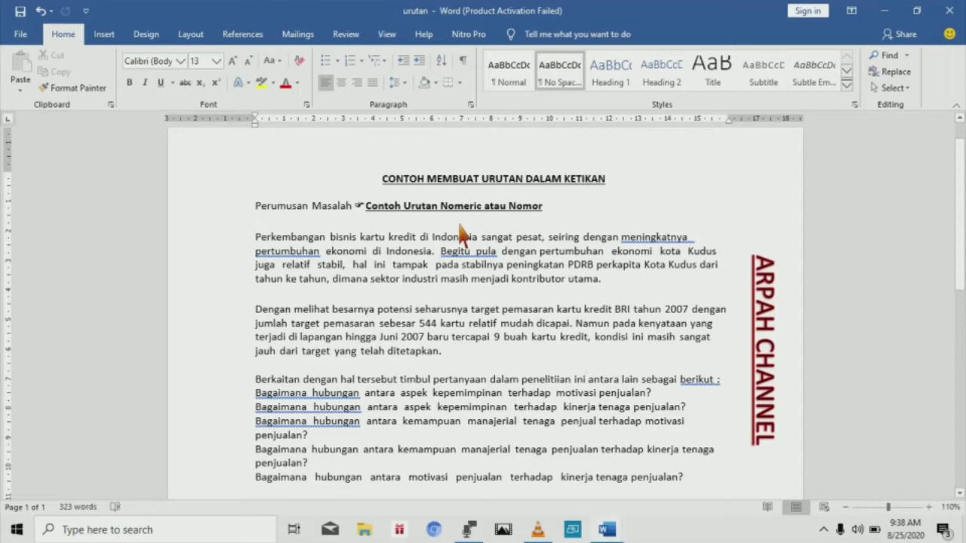
# Step: Look through the urutan document, examining the unnumbered headings and lists from Perumusan Masalah to Kegunaan Penelitian
pyautogui.scroll(-1, 462, 236)
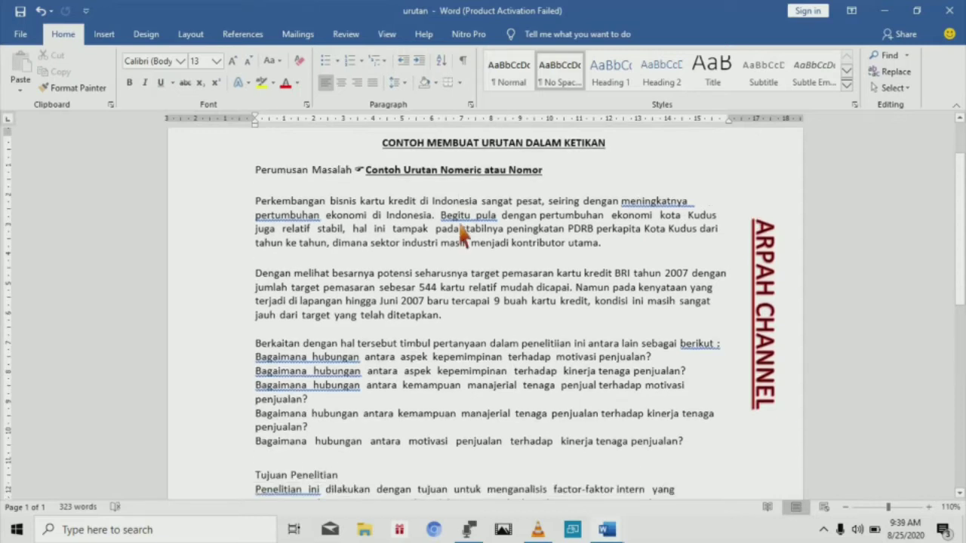
pyautogui.scroll(2, 462, 235)
pyautogui.scroll(-1, 462, 226)
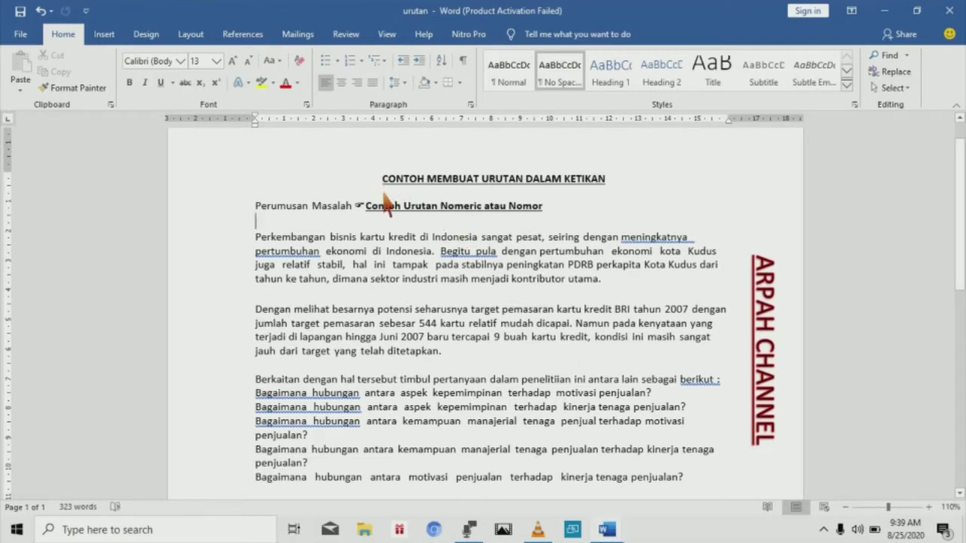
pyautogui.scroll(-1, 385, 201)
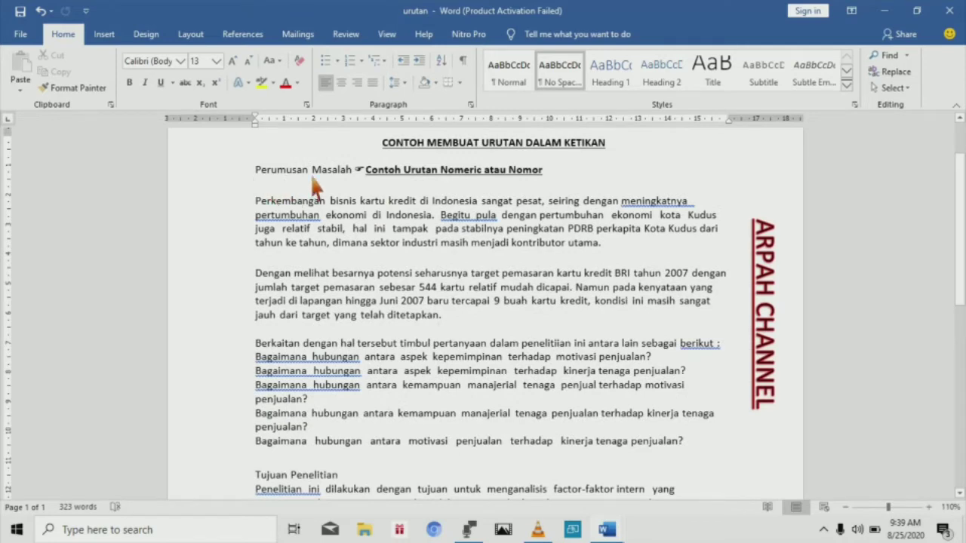
pyautogui.scroll(-1, 313, 179)
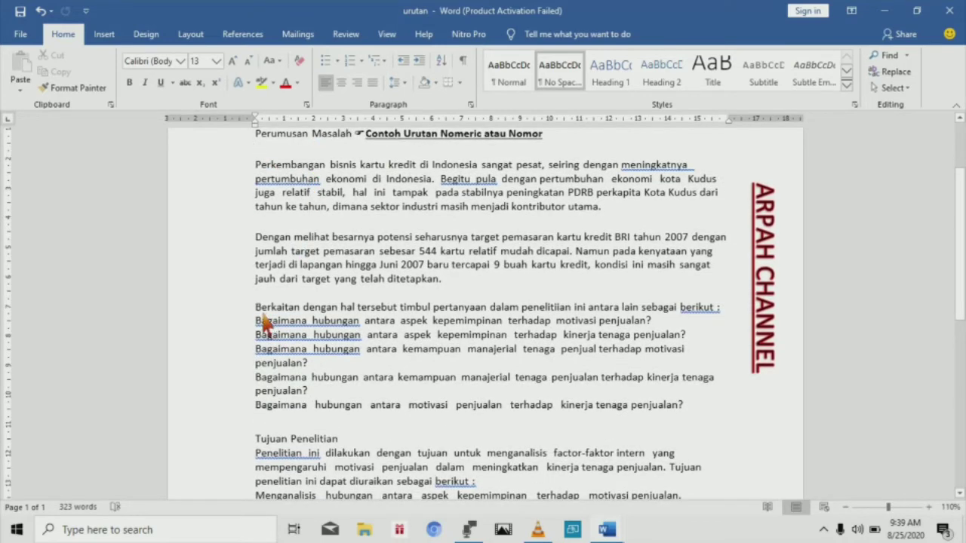
pyautogui.scroll(-7, 266, 320)
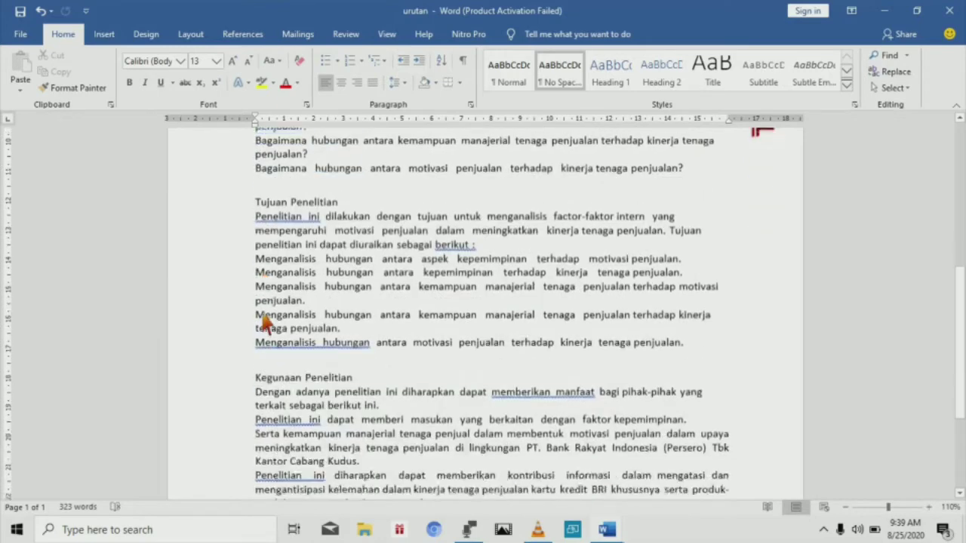
pyautogui.scroll(-3, 265, 321)
pyautogui.scroll(10, 265, 320)
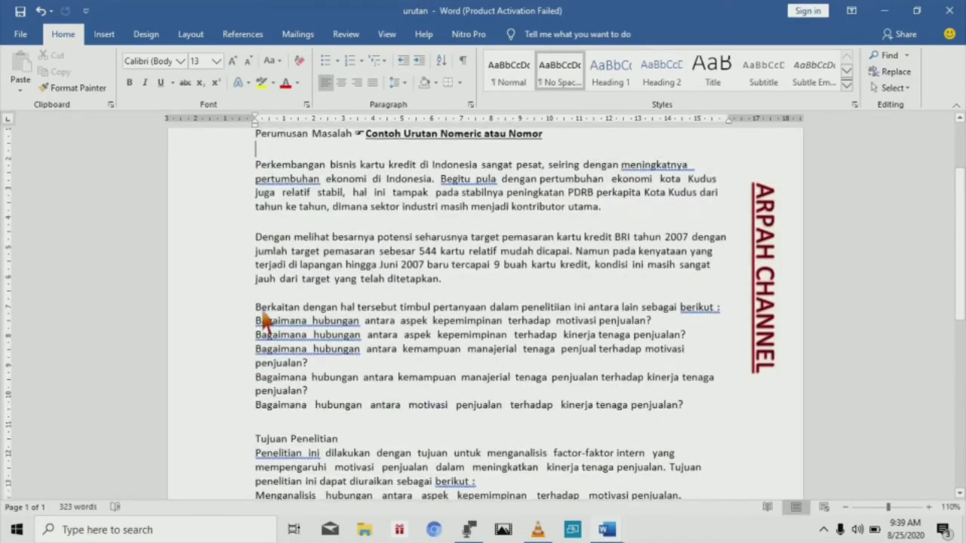
pyautogui.scroll(3, 265, 321)
pyautogui.scroll(-2, 266, 321)
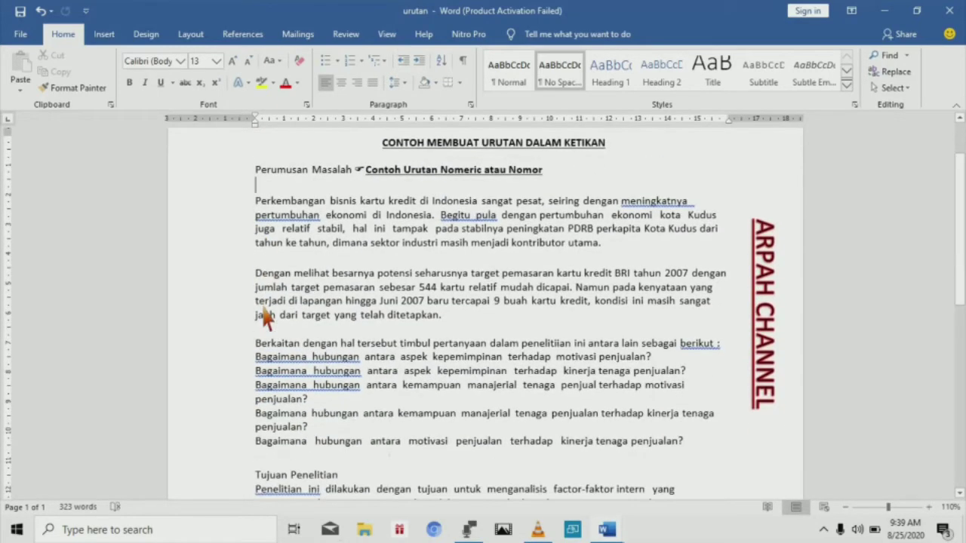
pyautogui.scroll(-1, 265, 320)
pyautogui.scroll(2, 325, 340)
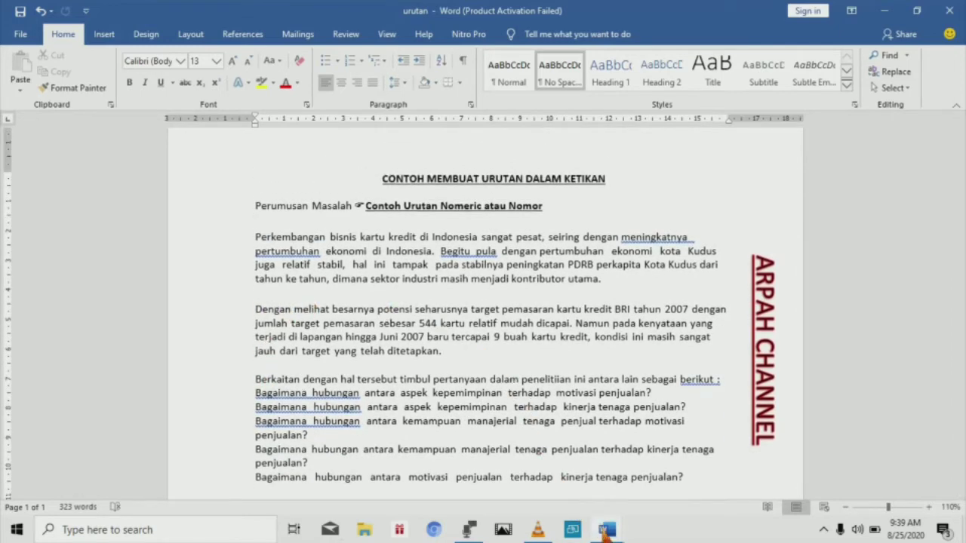
# Step: Switch to the urutan1 document and examine its finished examples of numbered, bulleted and multilevel lists
pyautogui.moveTo(606, 532)
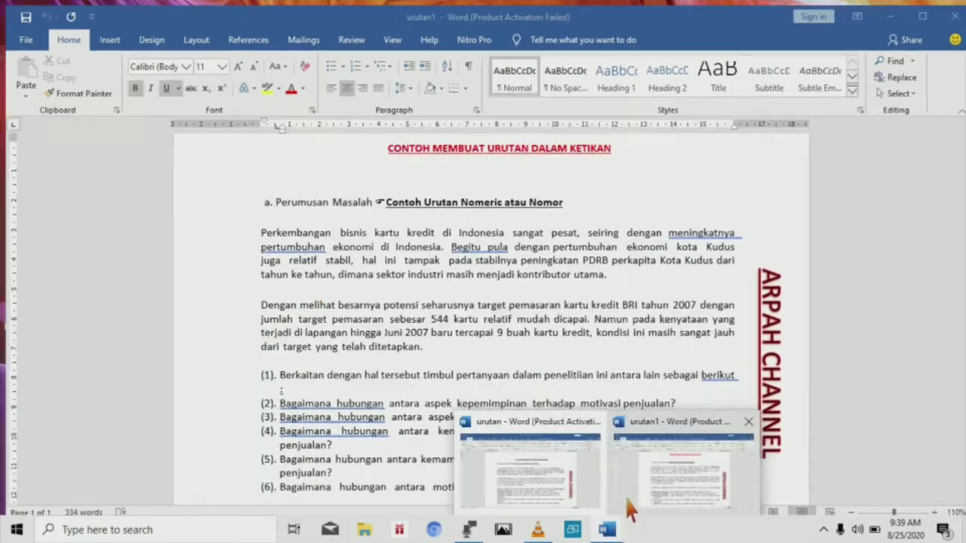
pyautogui.click(626, 512)
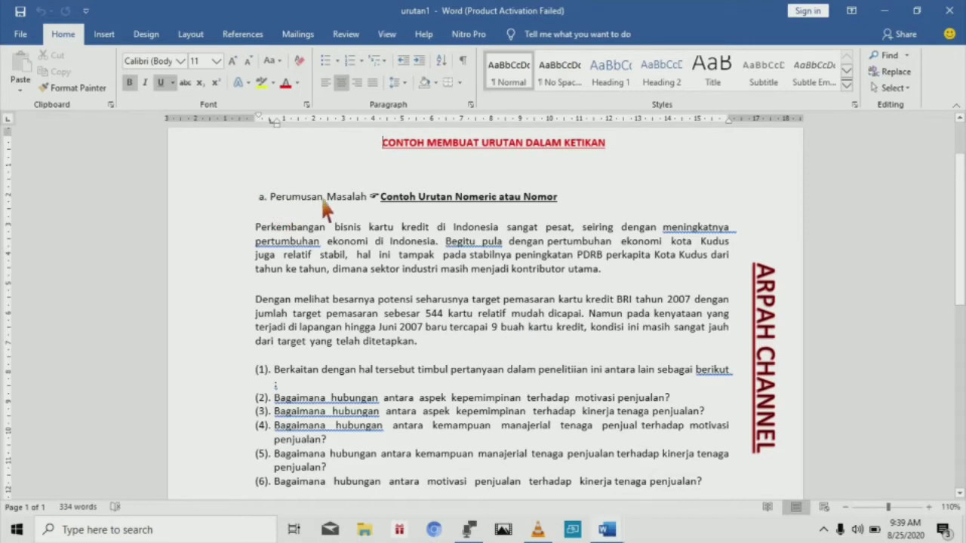
pyautogui.scroll(-1, 315, 226)
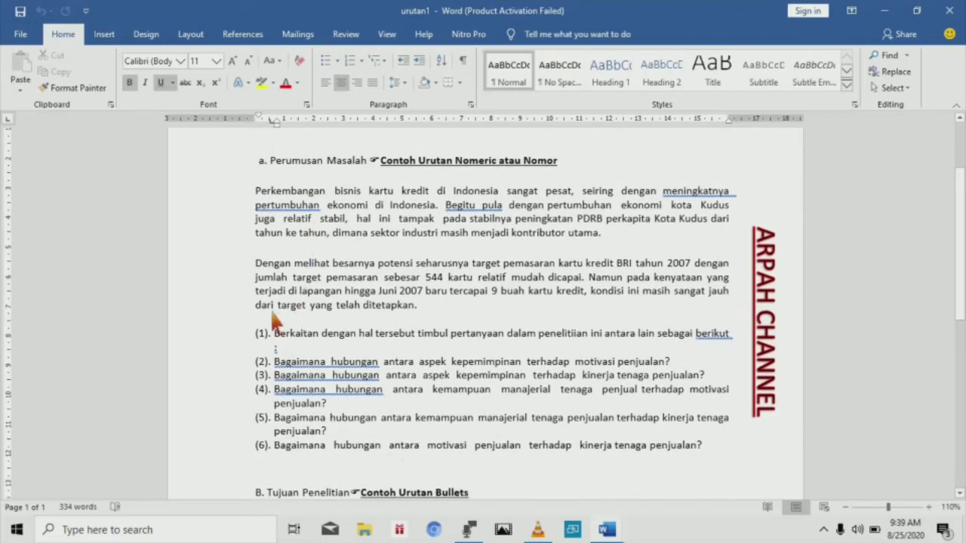
pyautogui.scroll(-4, 263, 346)
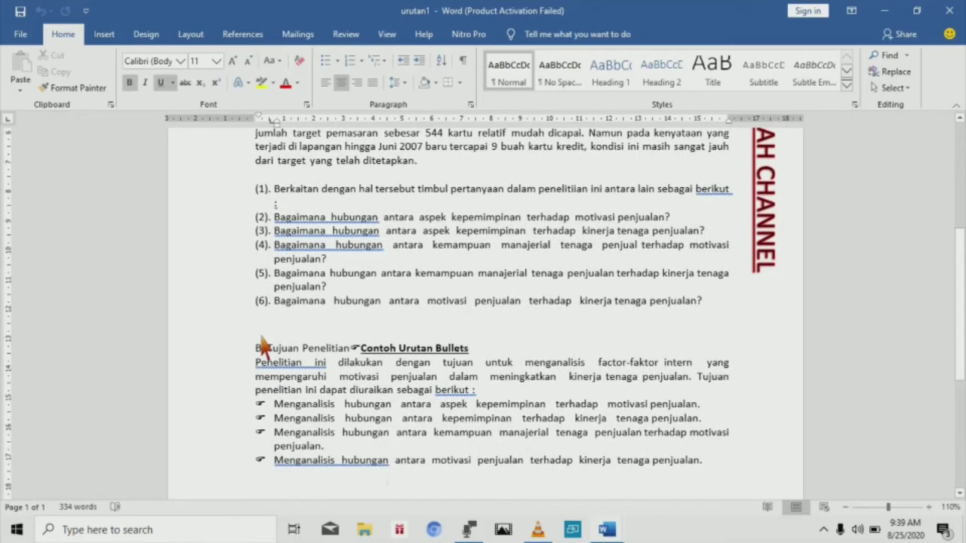
pyautogui.scroll(-1, 262, 345)
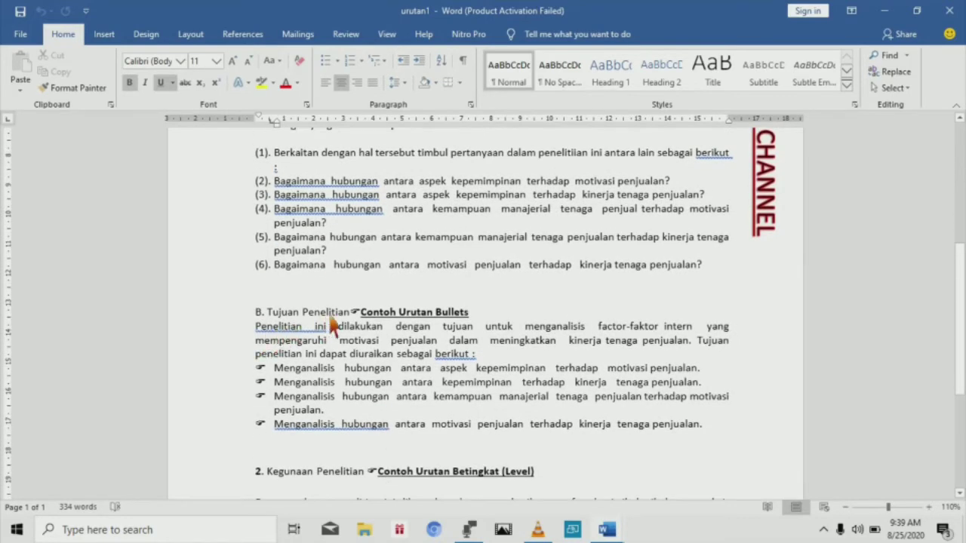
pyautogui.scroll(-2, 291, 330)
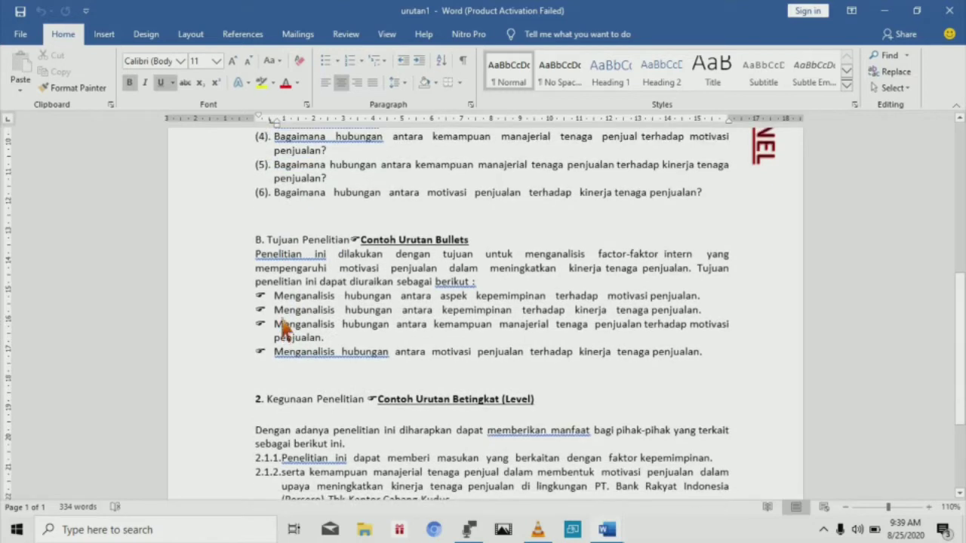
pyautogui.scroll(-1, 261, 361)
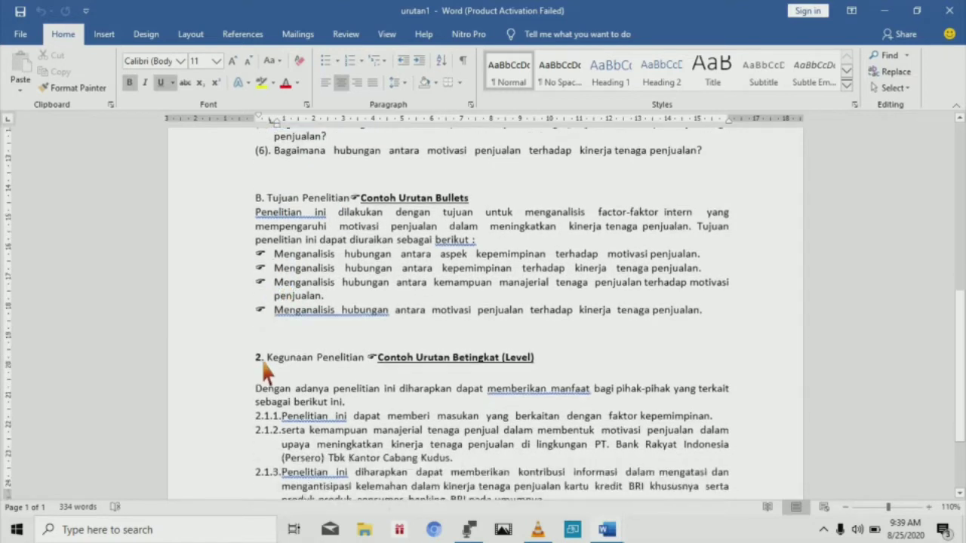
pyautogui.scroll(-3, 262, 363)
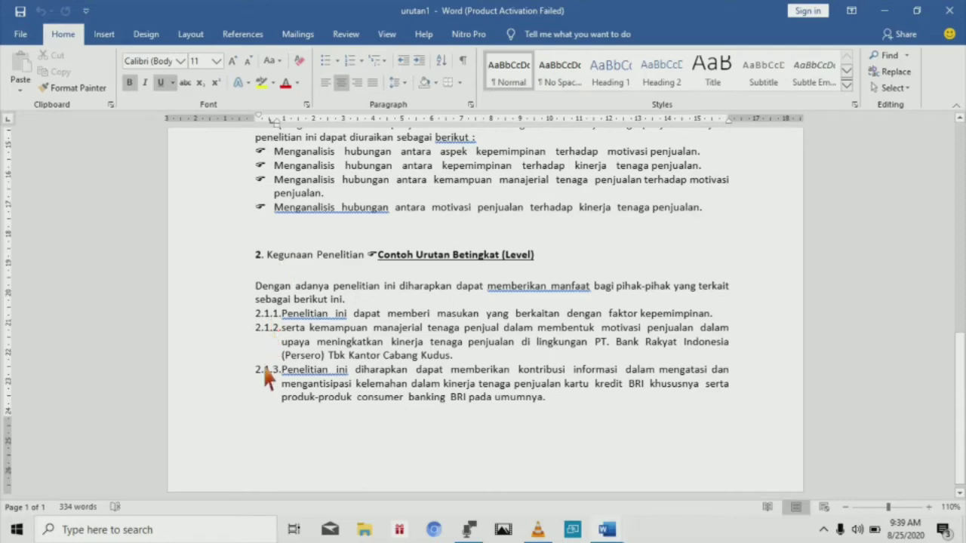
pyautogui.scroll(2, 308, 355)
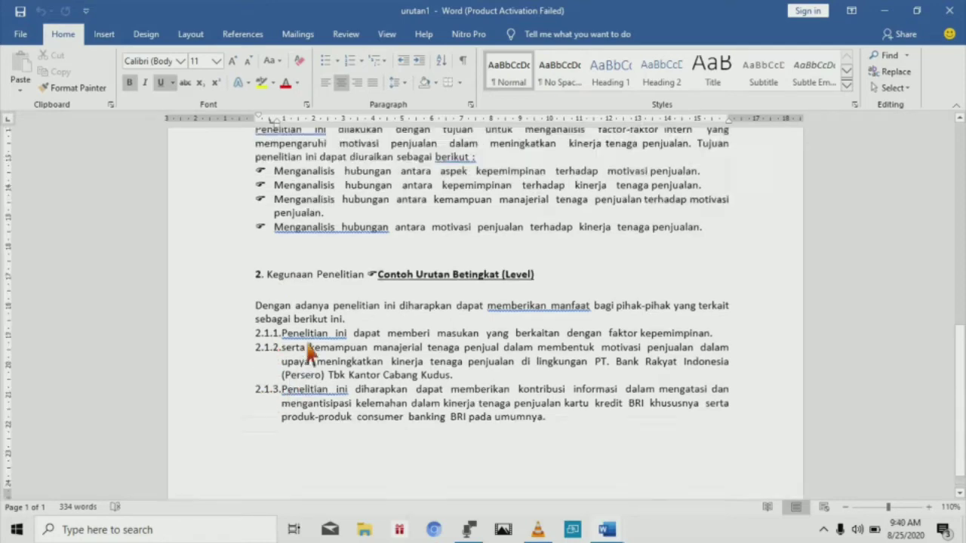
pyautogui.scroll(10, 309, 354)
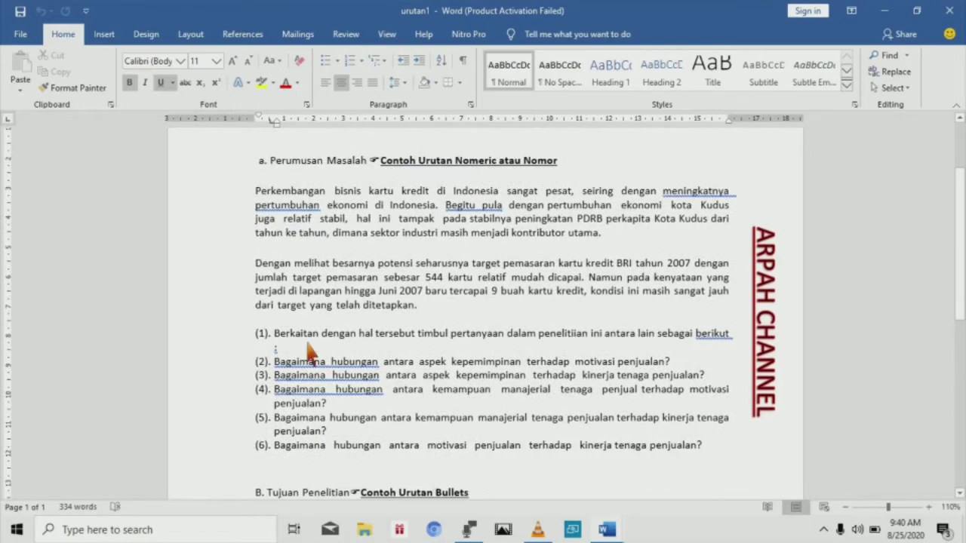
pyautogui.scroll(-2, 310, 352)
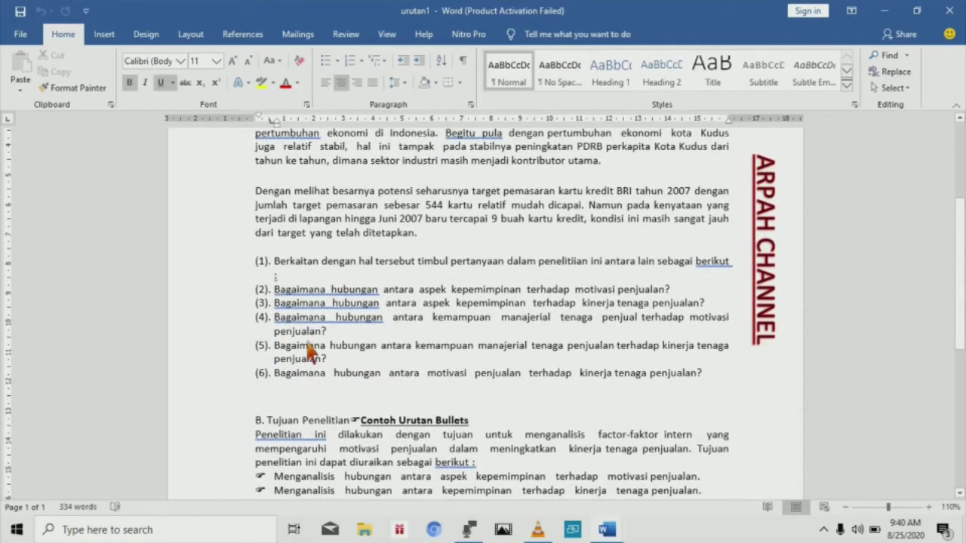
pyautogui.scroll(-4, 287, 302)
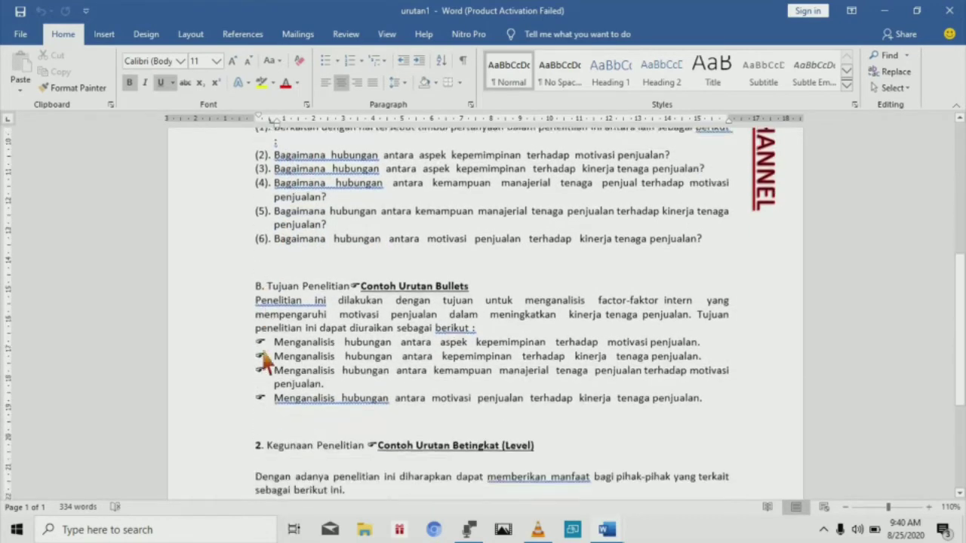
pyautogui.scroll(-1, 264, 362)
pyautogui.scroll(-3, 277, 313)
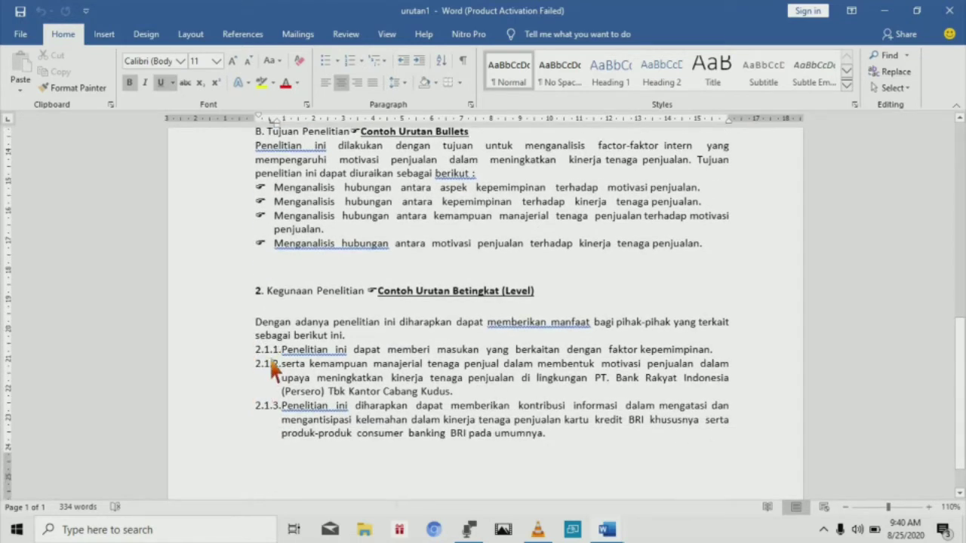
pyautogui.scroll(5, 272, 362)
pyautogui.scroll(3, 275, 354)
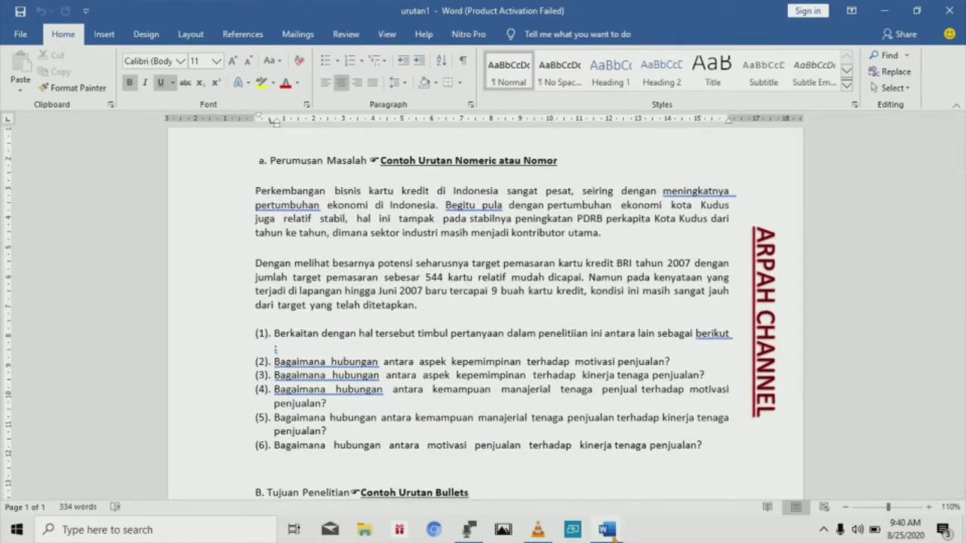
# Step: Compare the Perumusan Masalah section in urutan with its version in urutan1, ending back in urutan
pyautogui.moveTo(610, 532)
pyautogui.click(562, 494)
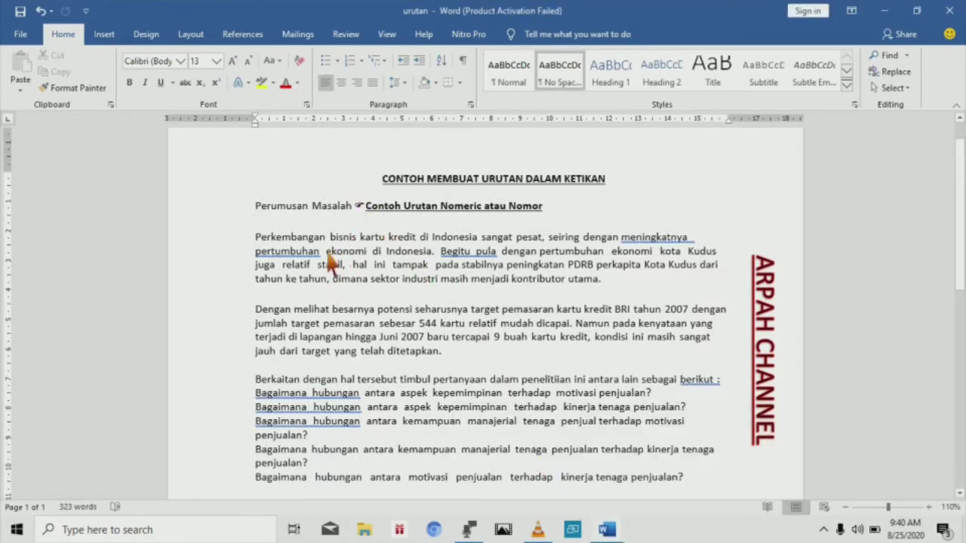
pyautogui.scroll(-1, 329, 253)
pyautogui.scroll(1, 324, 247)
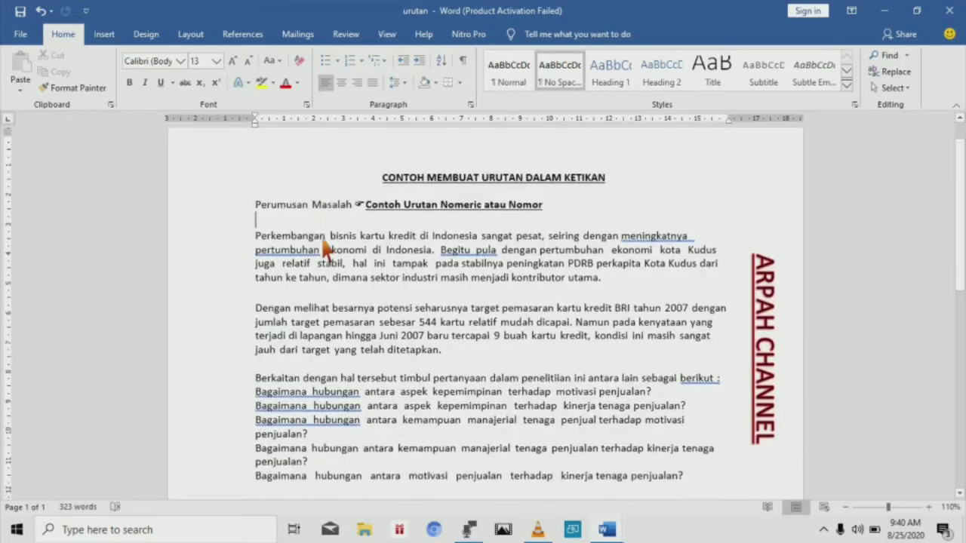
pyautogui.scroll(-1, 324, 247)
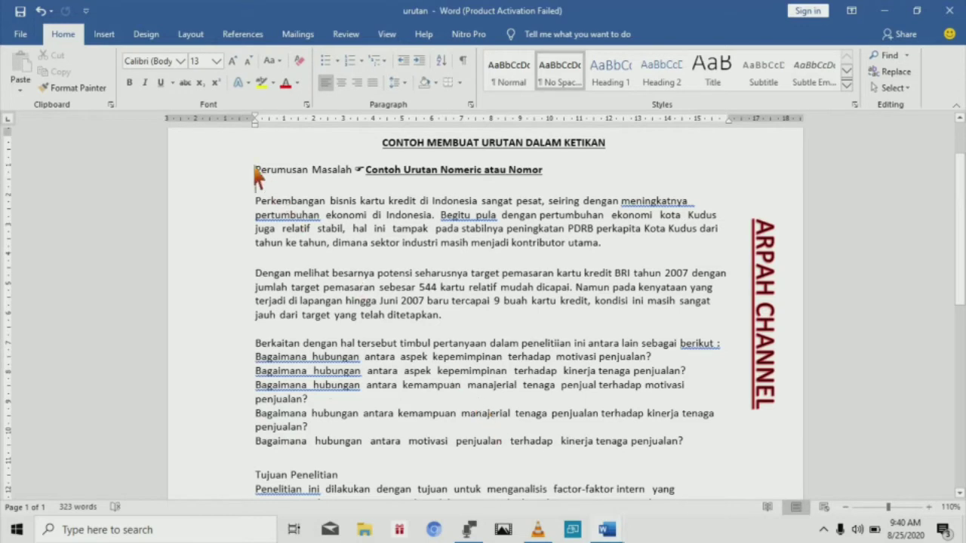
pyautogui.click(608, 531)
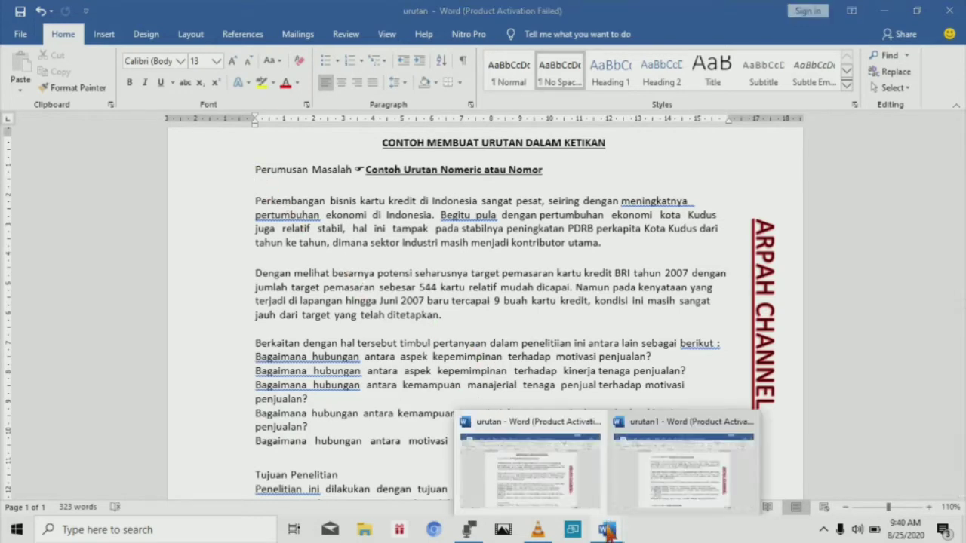
pyautogui.click(638, 480)
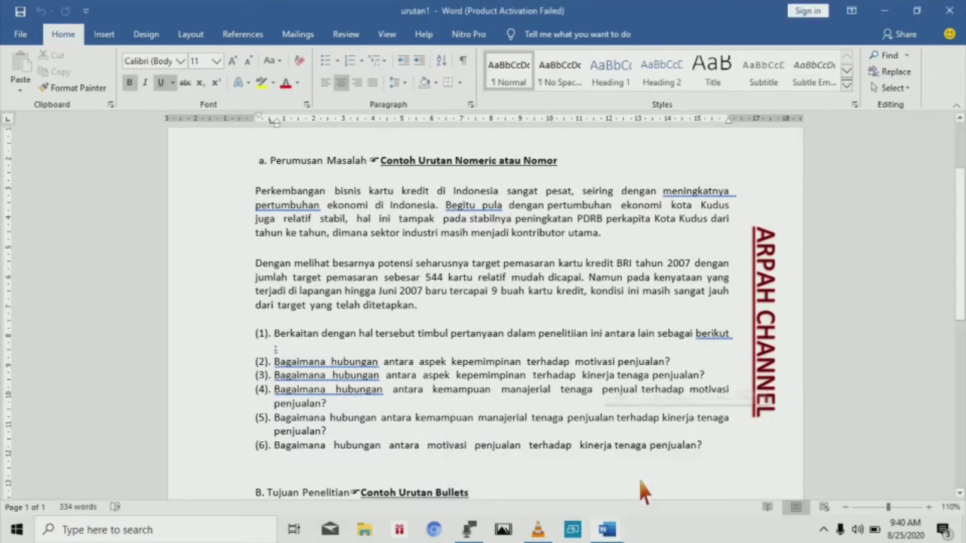
pyautogui.click(608, 530)
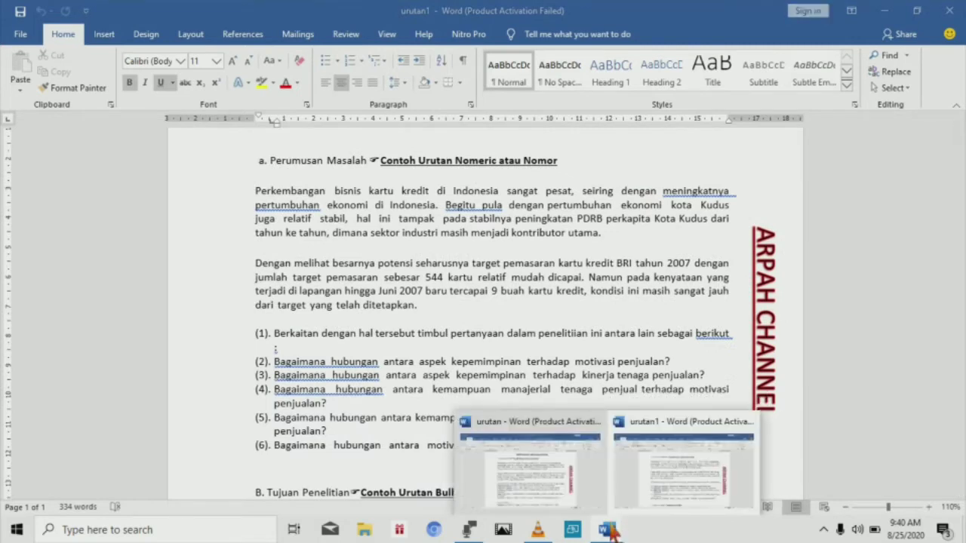
pyautogui.click(528, 477)
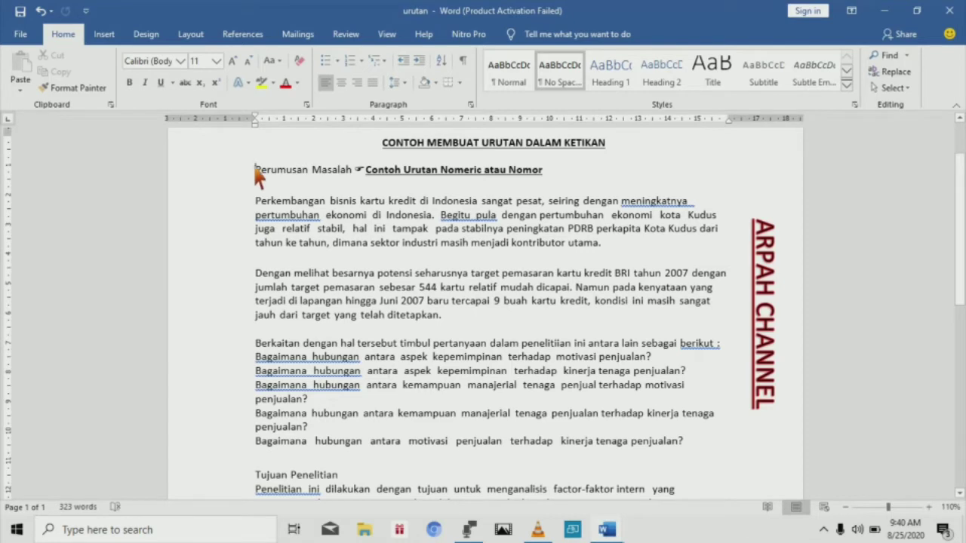
pyautogui.write('a')
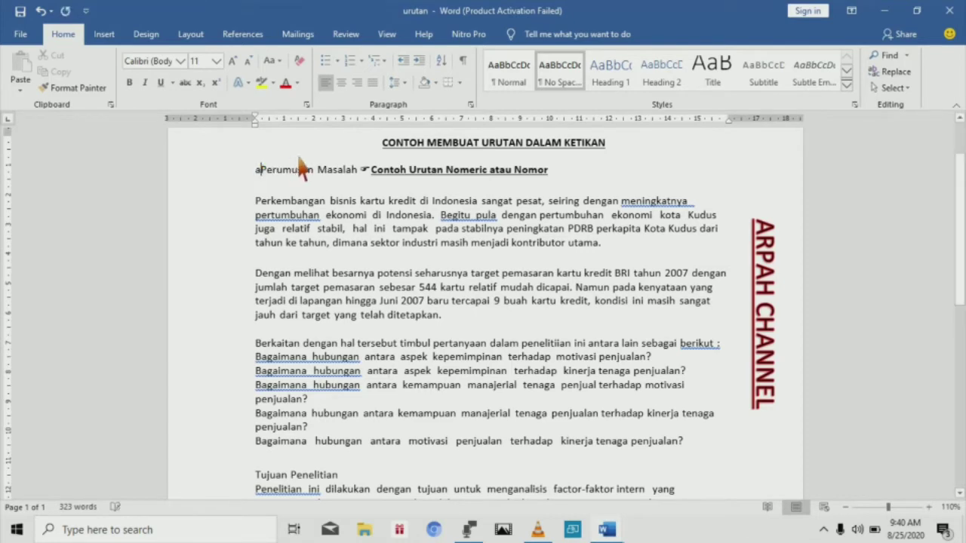
pyautogui.write(',')
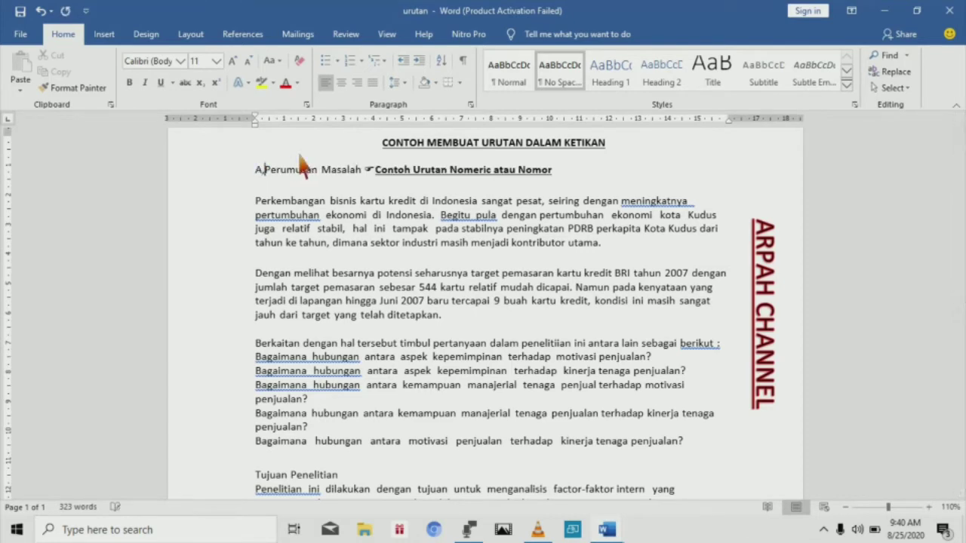
pyautogui.press('BackSpace')
pyautogui.press('BackSpace')
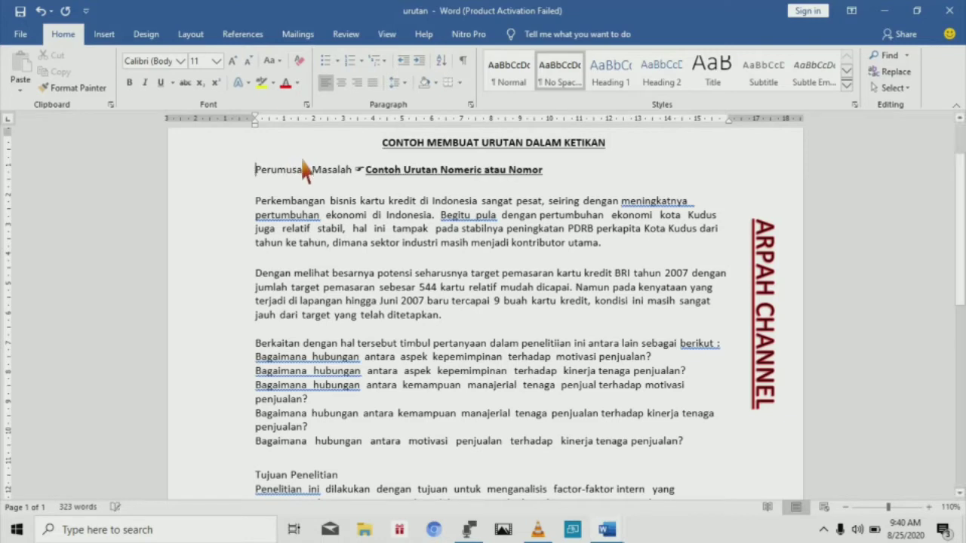
# Step: Number the Perumusan Masalah heading as an automatic list item with the label "a."
pyautogui.write('a.')
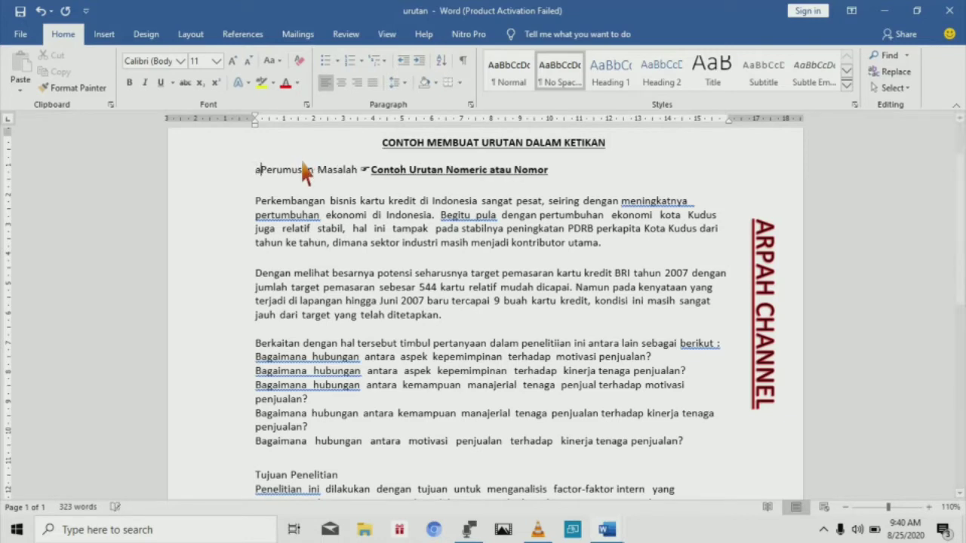
pyautogui.click(300, 190)
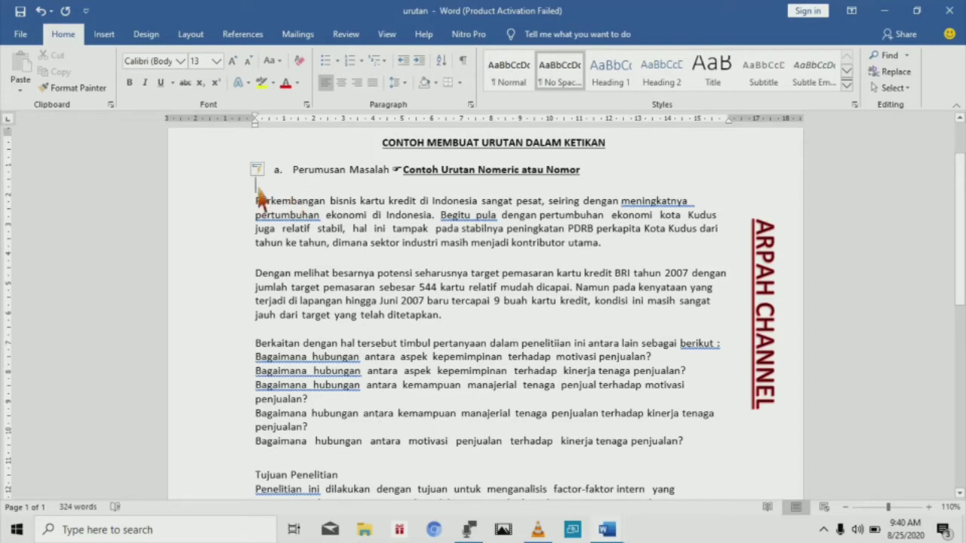
pyautogui.click(293, 169)
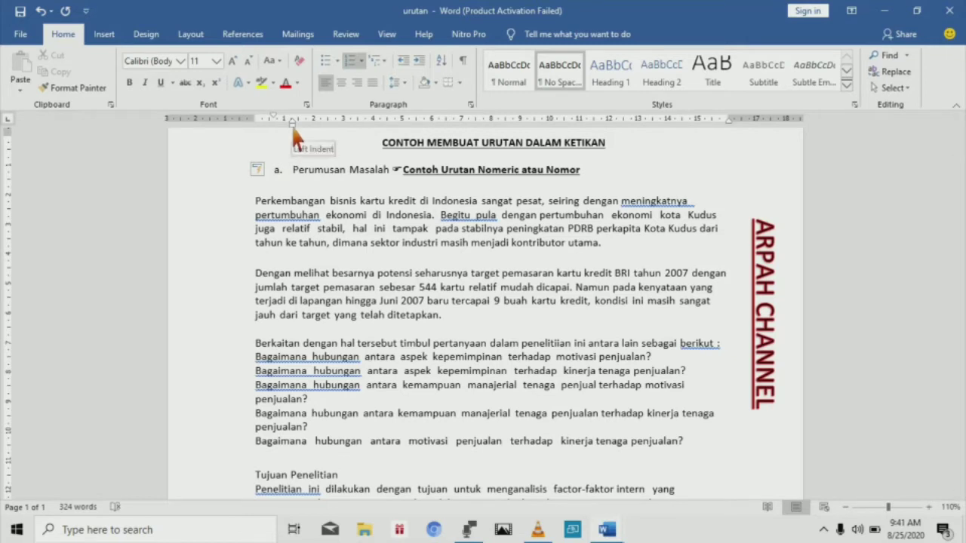
# Step: Reduce the left indent of the "a." Perumusan Masalah heading so its text starts at about 0.75 cm
pyautogui.moveTo(290, 169); pyautogui.dragTo(387, 171)
pyautogui.click(293, 172)
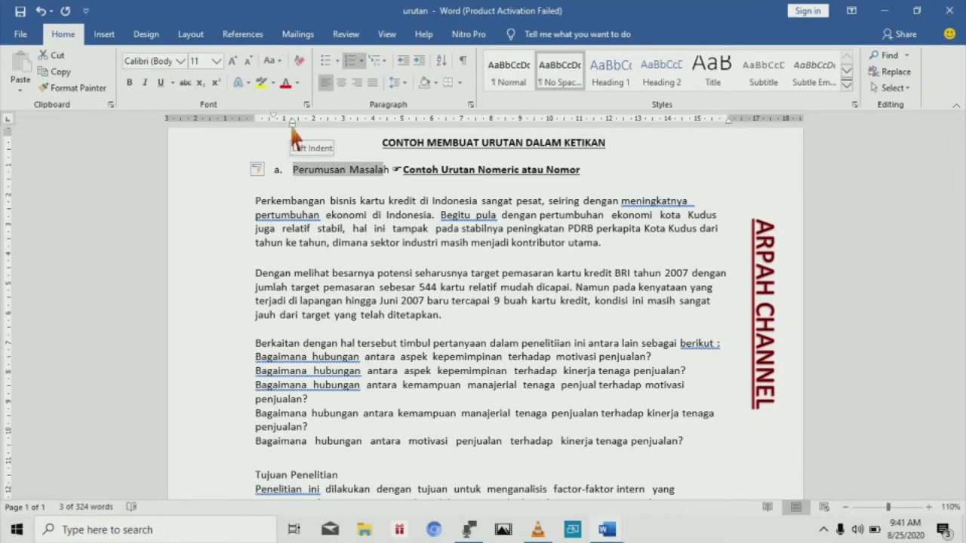
pyautogui.moveTo(292, 127); pyautogui.dragTo(277, 129)
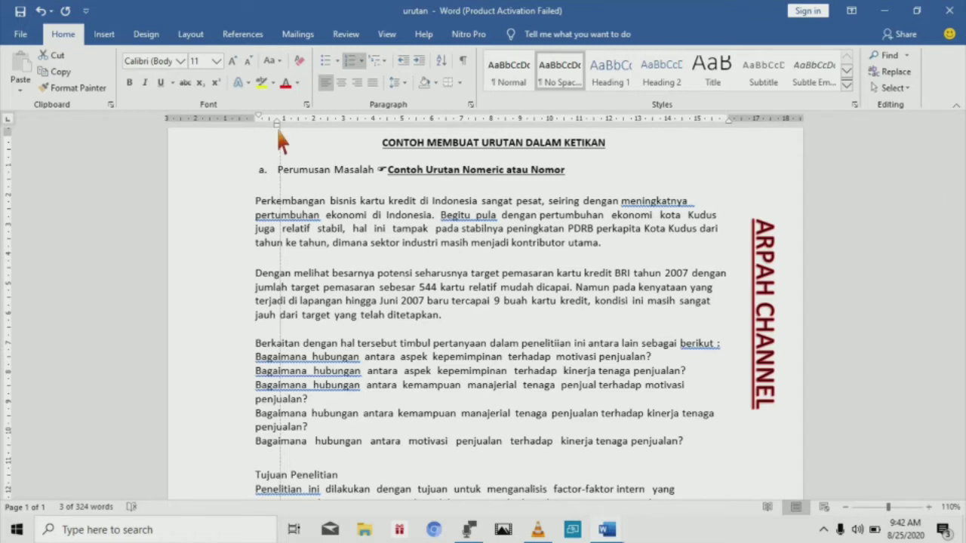
pyautogui.moveTo(277, 129); pyautogui.dragTo(277, 129)
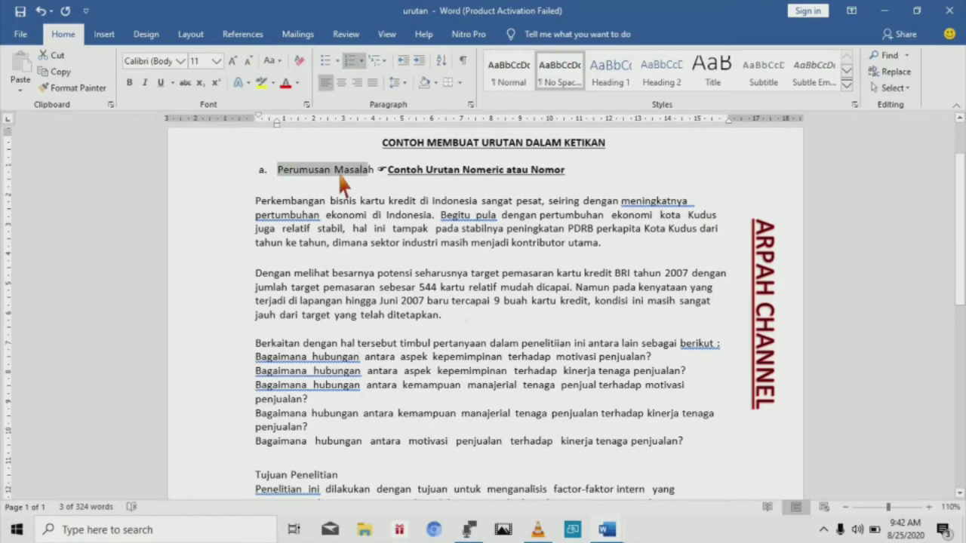
# Step: In the urutan1 document, remove the list number from the "Berkaitan dengan hal tersebut" paragraph above the Bagaimana hubungan questions
pyautogui.scroll(-1, 342, 181)
pyautogui.scroll(-1, 341, 181)
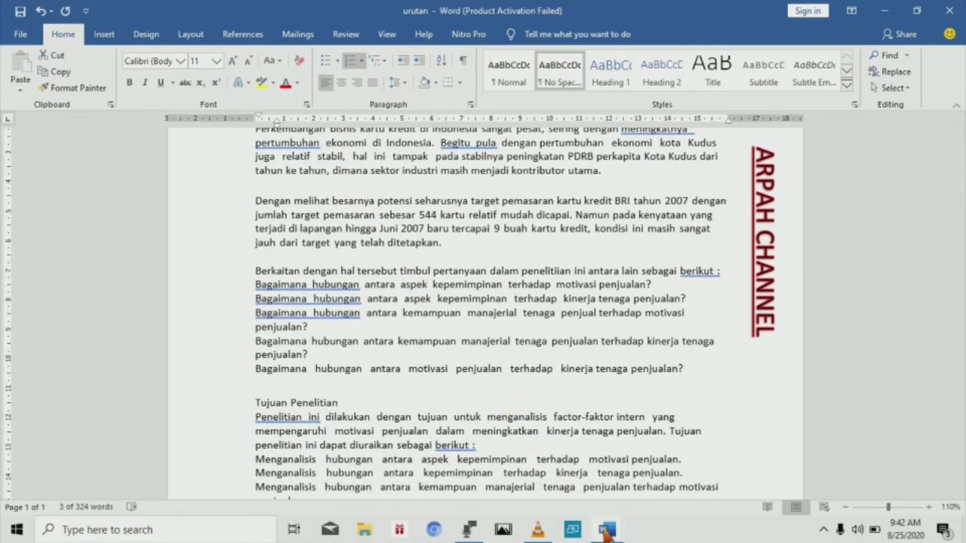
pyautogui.moveTo(605, 530)
pyautogui.click(625, 499)
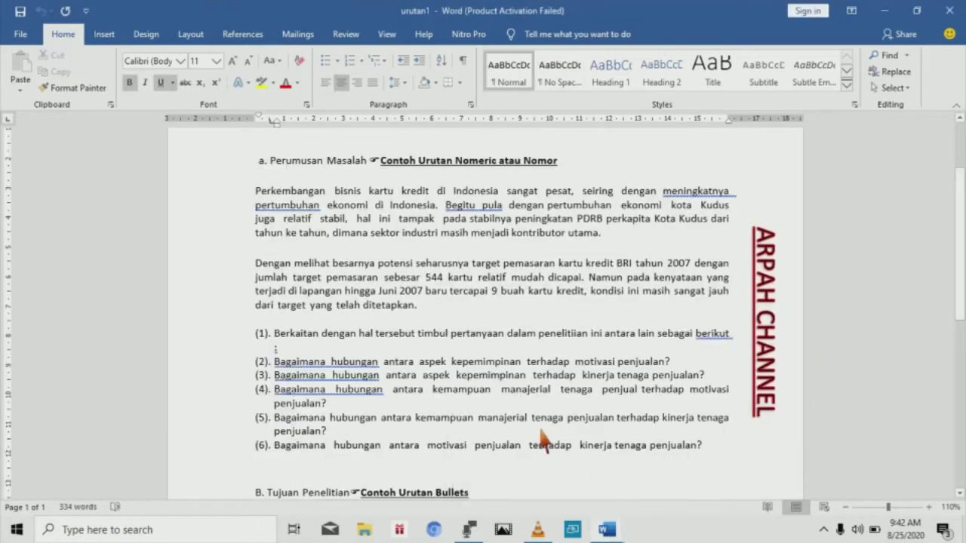
pyautogui.scroll(-1, 309, 344)
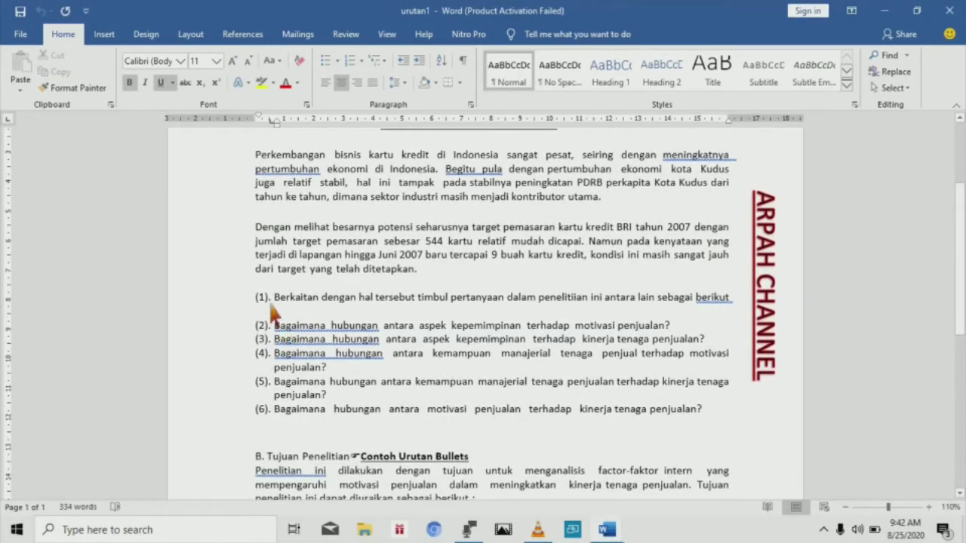
pyautogui.scroll(-1, 272, 378)
pyautogui.scroll(1, 272, 377)
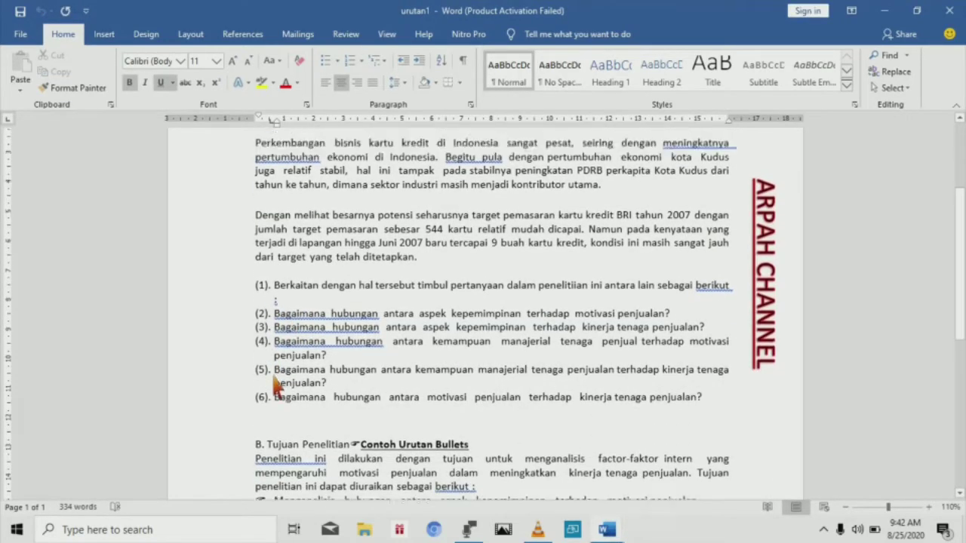
pyautogui.scroll(1, 275, 389)
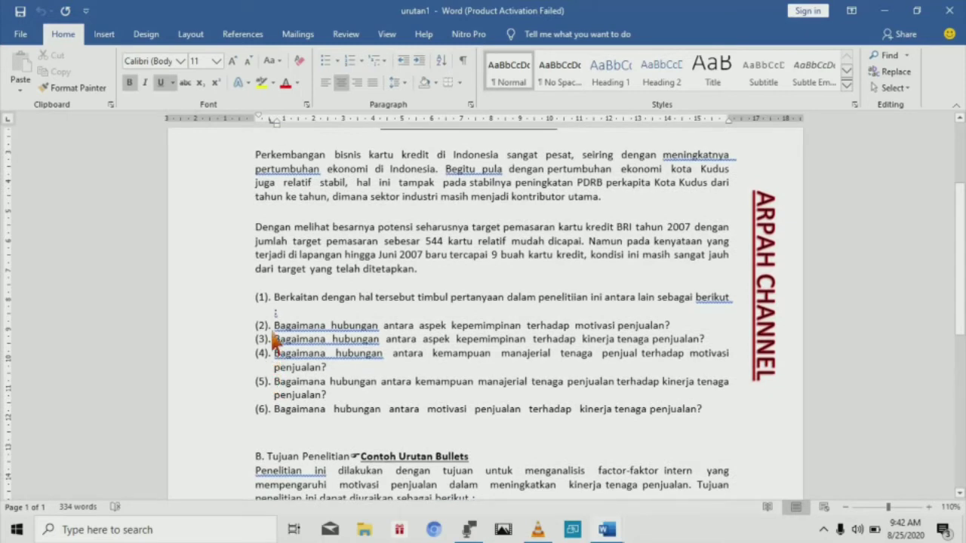
pyautogui.click(270, 299)
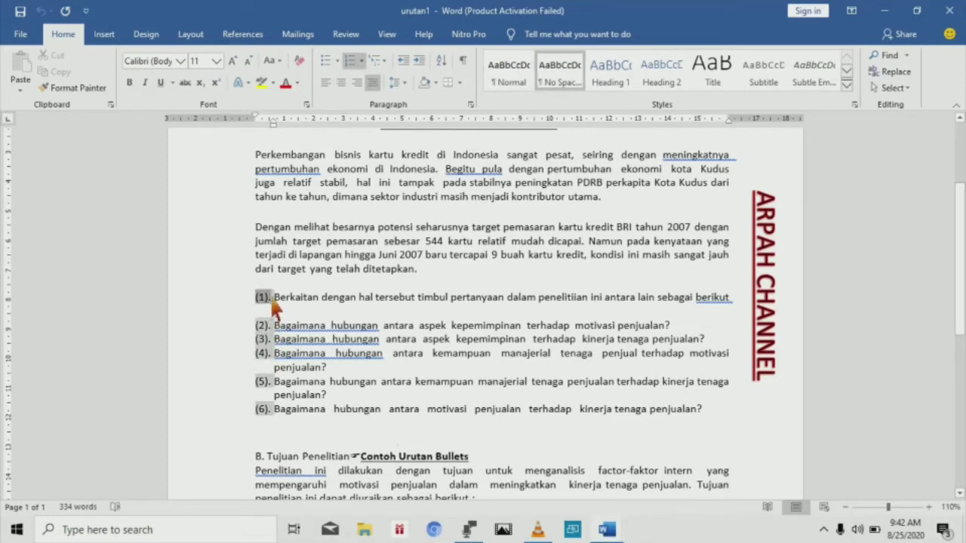
pyautogui.press('Delete')
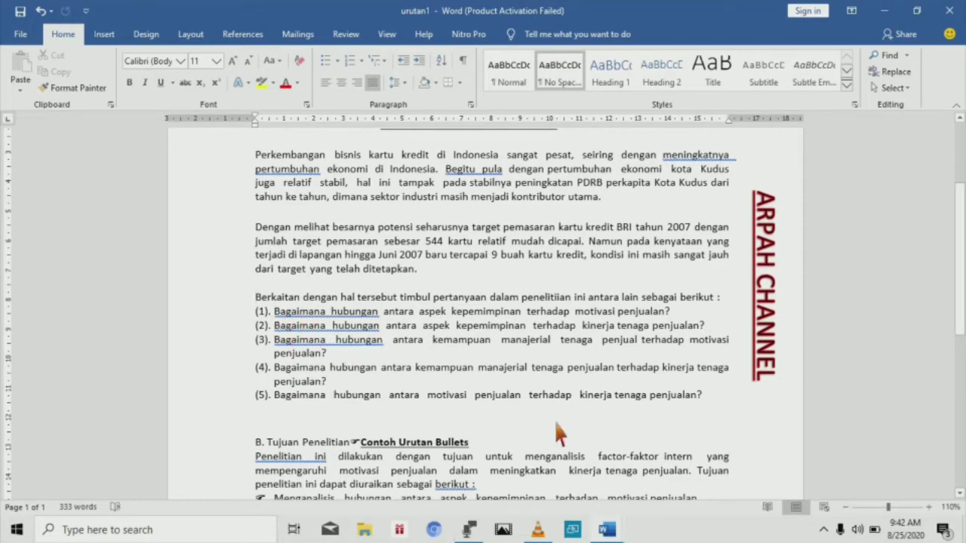
# Step: Back in urutan, number the five "Bagaimana hubungan" questions using the (1). (2). (3). format
pyautogui.click(608, 531)
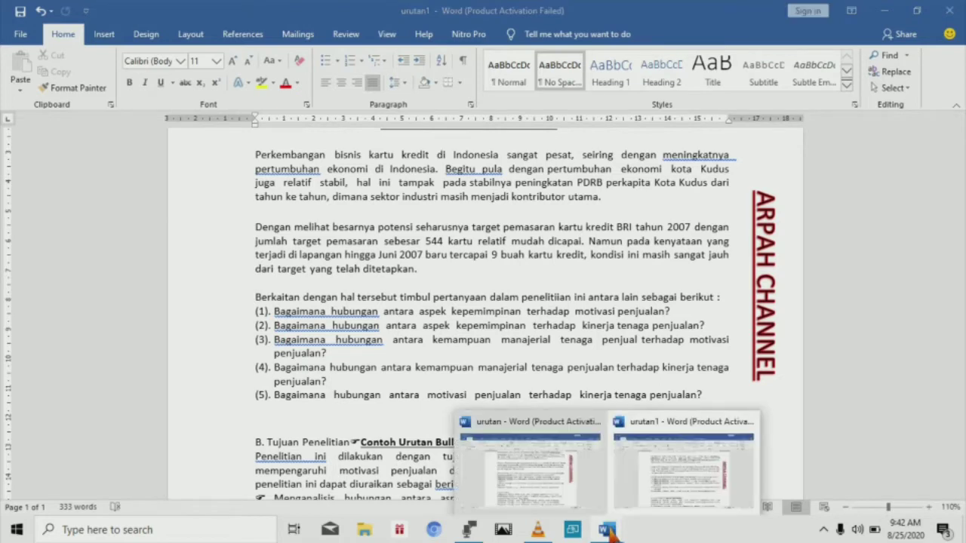
pyautogui.click(571, 491)
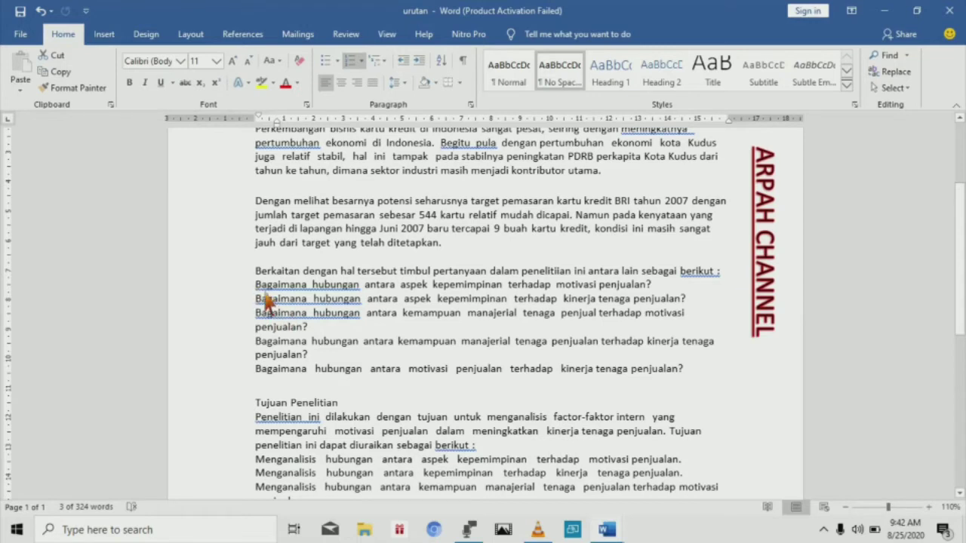
pyautogui.moveTo(258, 298); pyautogui.dragTo(685, 382)
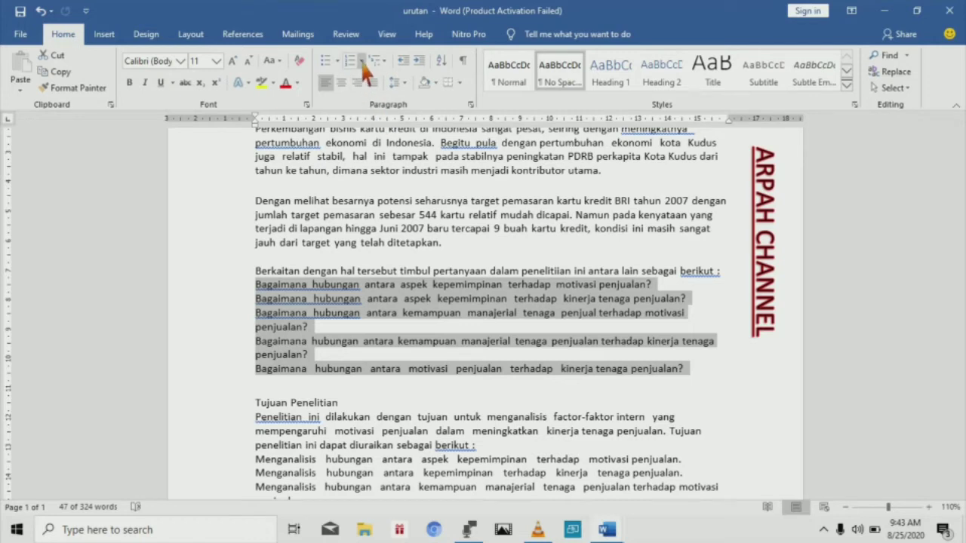
pyautogui.click(362, 62)
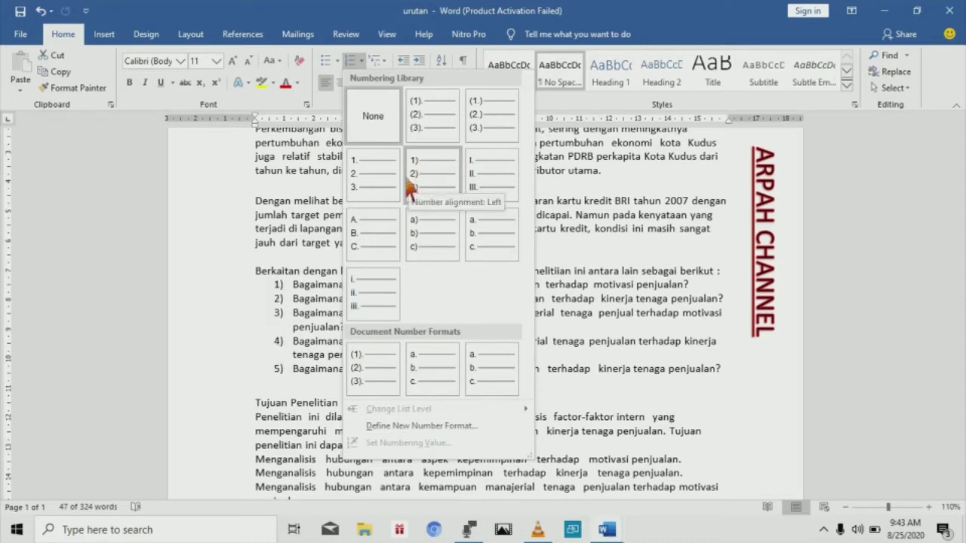
pyautogui.click(419, 124)
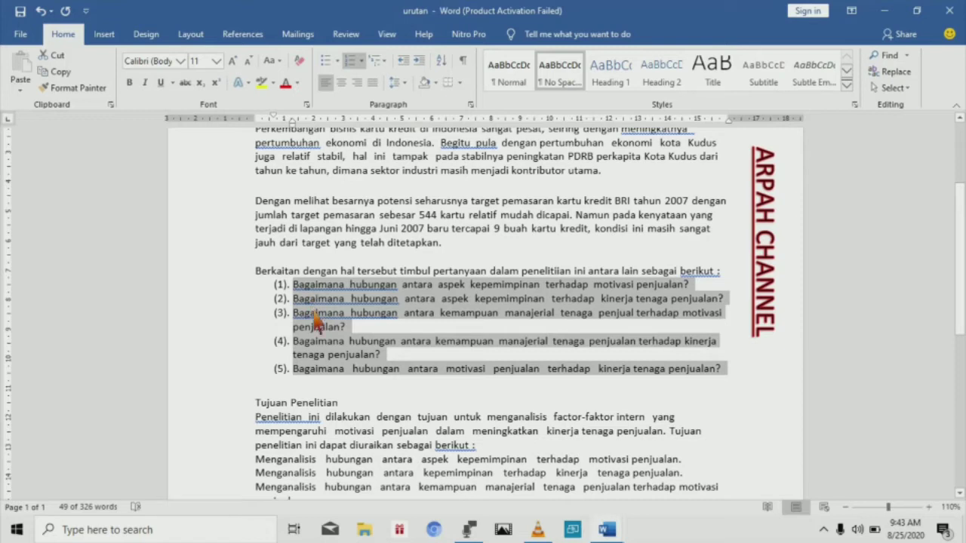
# Step: Reduce the left indent of the five numbered questions to about 0.75 cm, aligning them with the "a." heading
pyautogui.scroll(2, 319, 320)
pyautogui.scroll(-1, 318, 320)
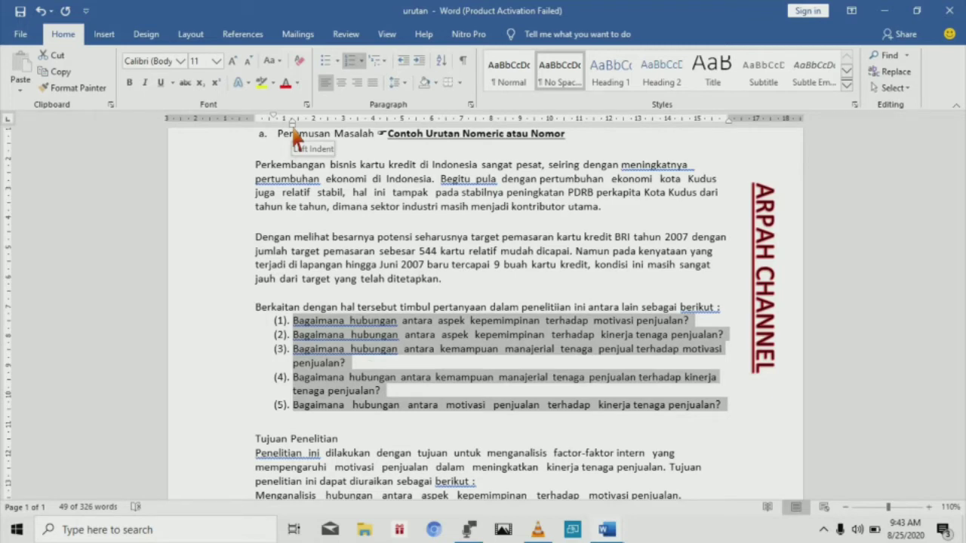
pyautogui.moveTo(293, 127); pyautogui.dragTo(274, 129)
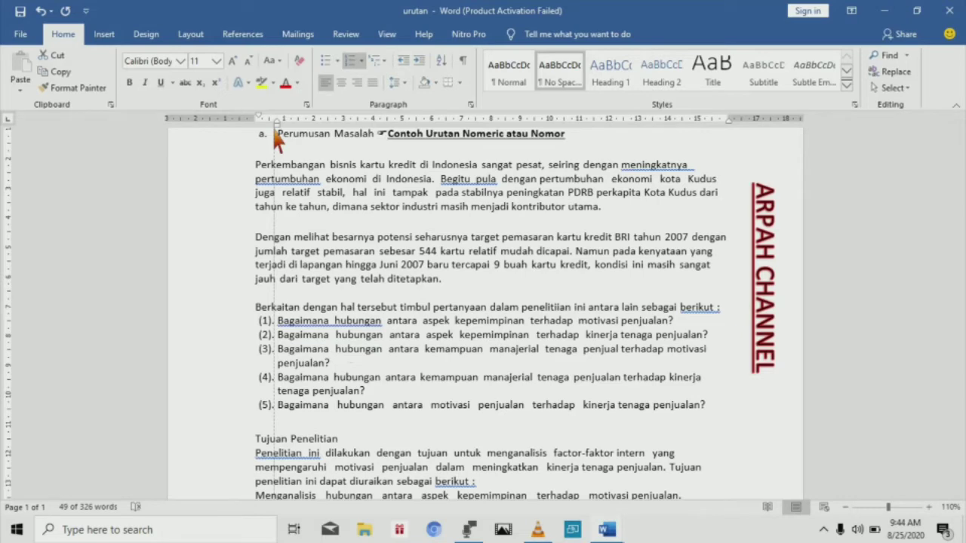
pyautogui.moveTo(274, 130); pyautogui.dragTo(274, 129)
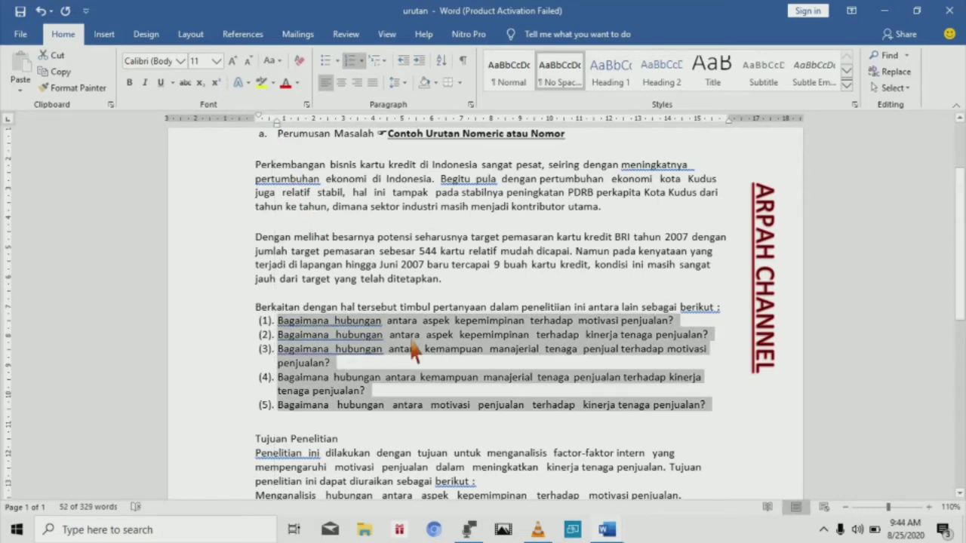
# Step: Compare the unnumbered Tujuan Penelitian section in urutan with its heading label and bulleted list in urutan1
pyautogui.scroll(-3, 414, 347)
pyautogui.scroll(-3, 414, 343)
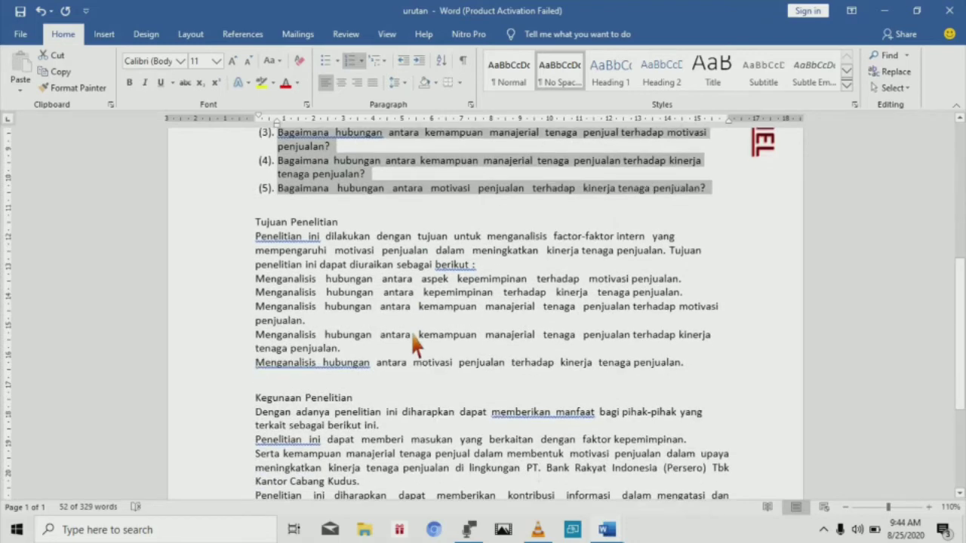
pyautogui.click(420, 307)
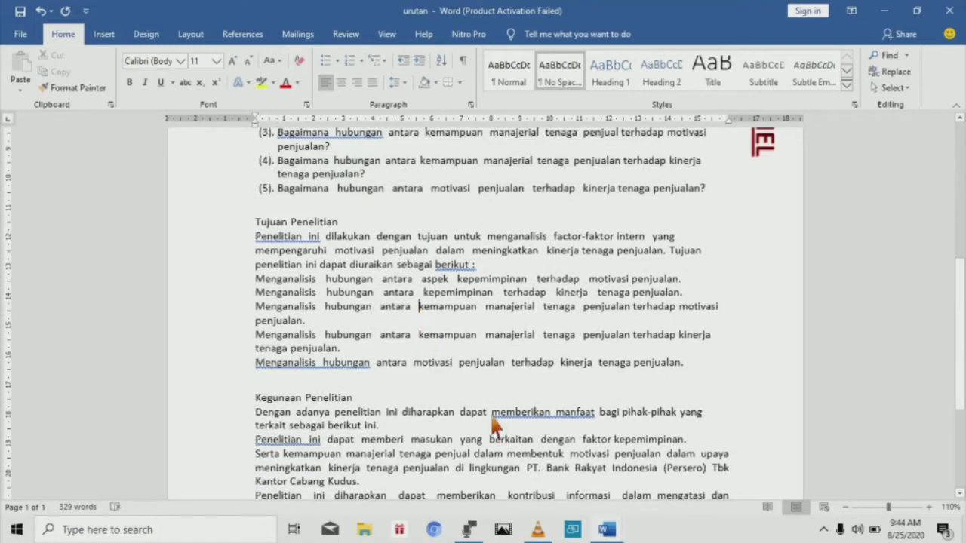
pyautogui.click(606, 530)
pyautogui.click(641, 486)
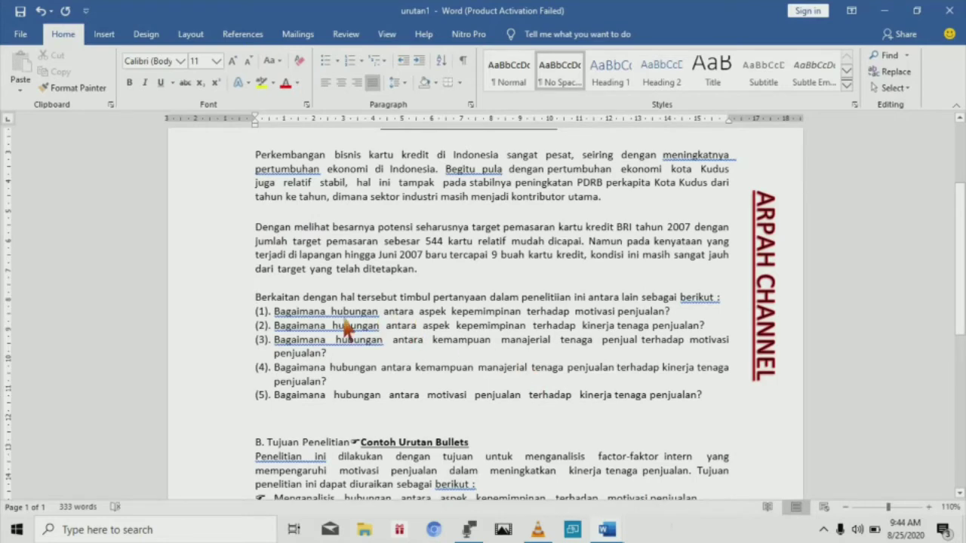
pyautogui.scroll(-1, 347, 330)
pyautogui.scroll(-5, 347, 329)
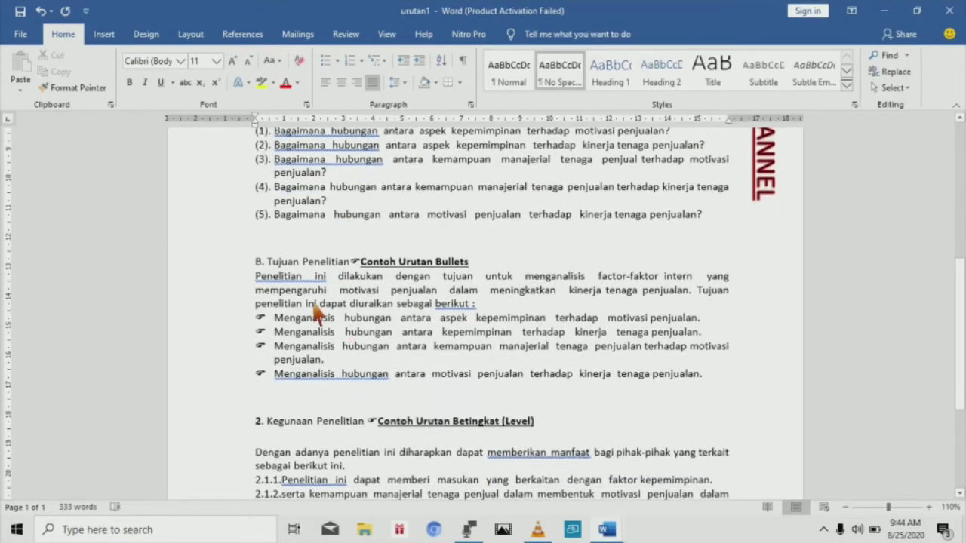
pyautogui.scroll(9, 309, 281)
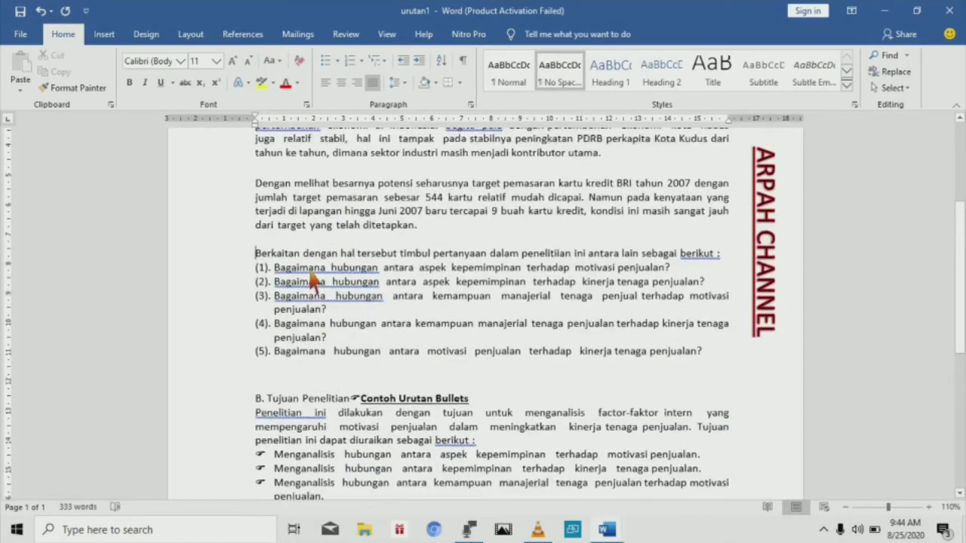
pyautogui.scroll(-2, 312, 279)
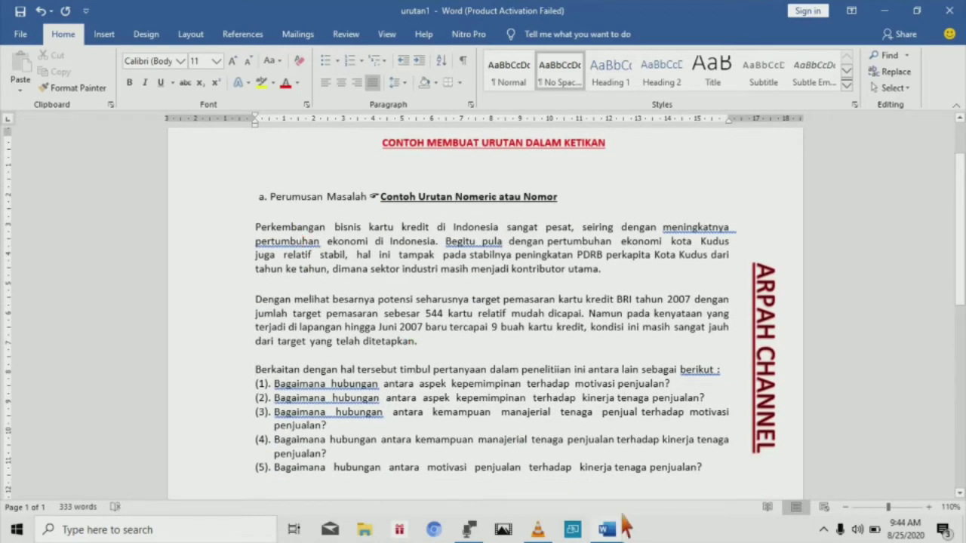
pyautogui.scroll(-3, 515, 474)
pyautogui.scroll(-1, 515, 474)
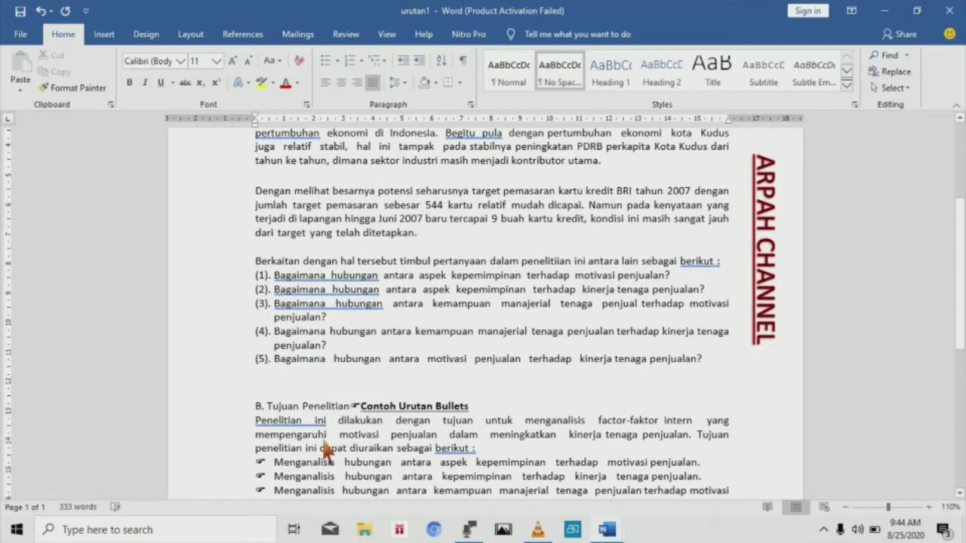
# Step: In urutan, number the Tujuan Penelitian heading as automatic list item "b." and reduce its left indent to about 0.75 cm
pyautogui.moveTo(615, 532)
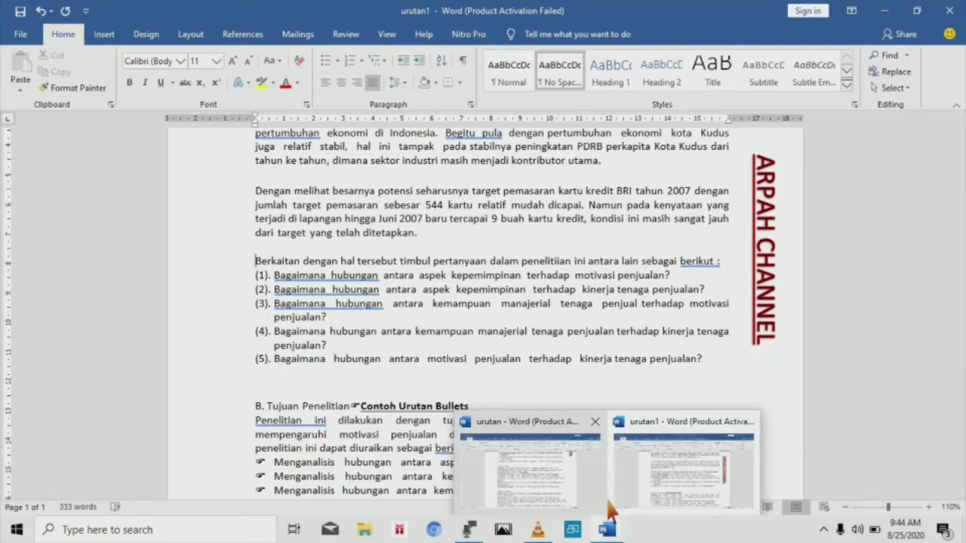
pyautogui.click(542, 474)
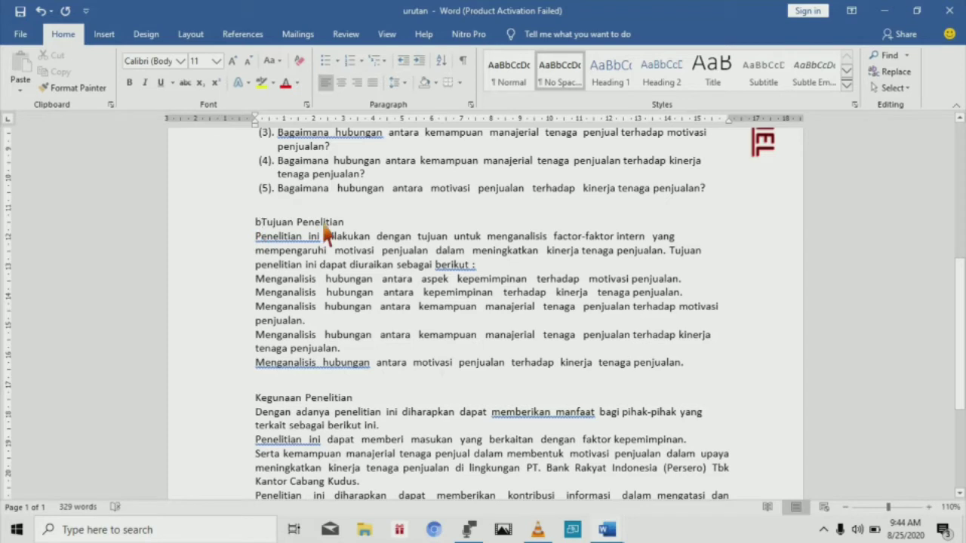
pyautogui.write('.')
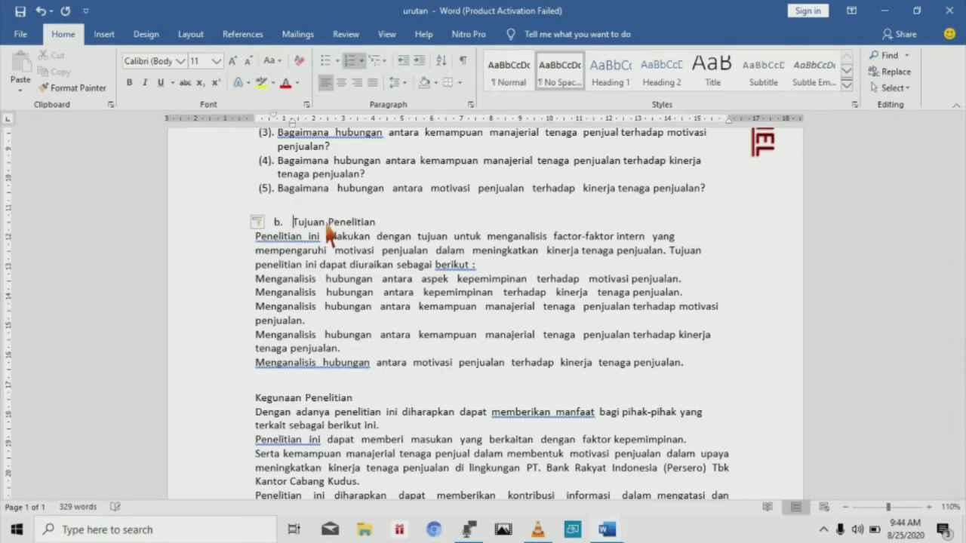
pyautogui.scroll(3, 344, 236)
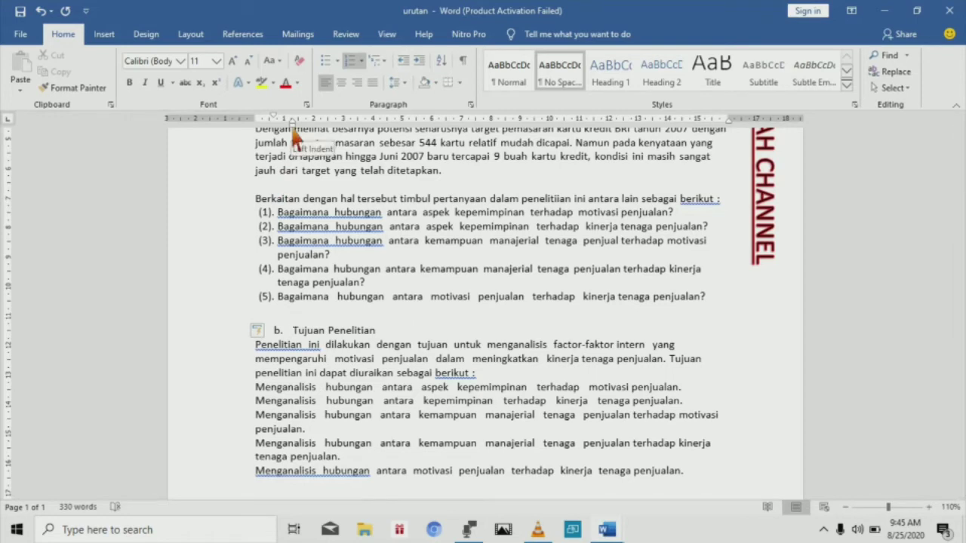
pyautogui.moveTo(293, 130)
pyautogui.mouseDown()
pyautogui.moveTo(272, 130)
pyautogui.moveTo(281, 132)
pyautogui.mouseUp()
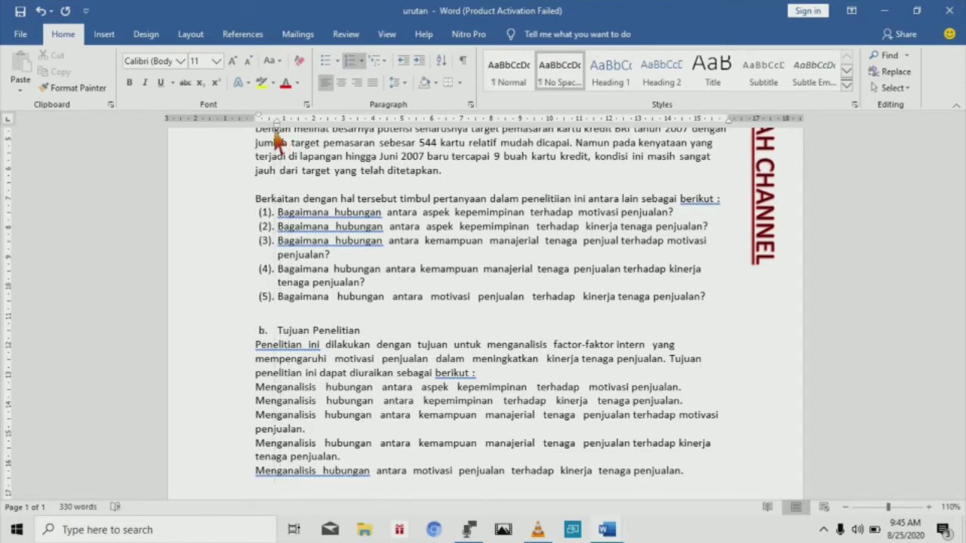
# Step: Select the five "Menganalisis hubungan" paragraphs under Tujuan Penelitian in urutan and check the matching bulleted list in urutan1
pyautogui.scroll(-4, 277, 289)
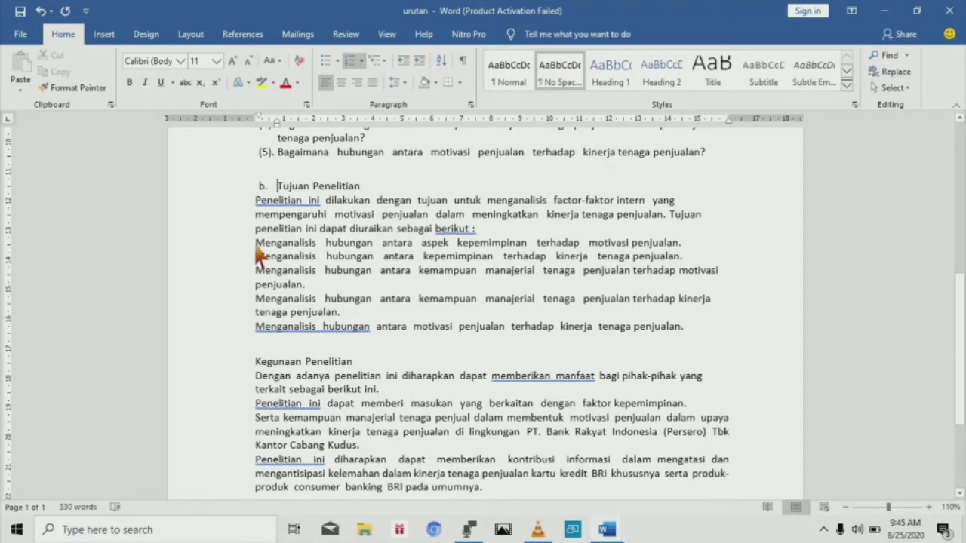
pyautogui.moveTo(257, 251); pyautogui.dragTo(679, 332)
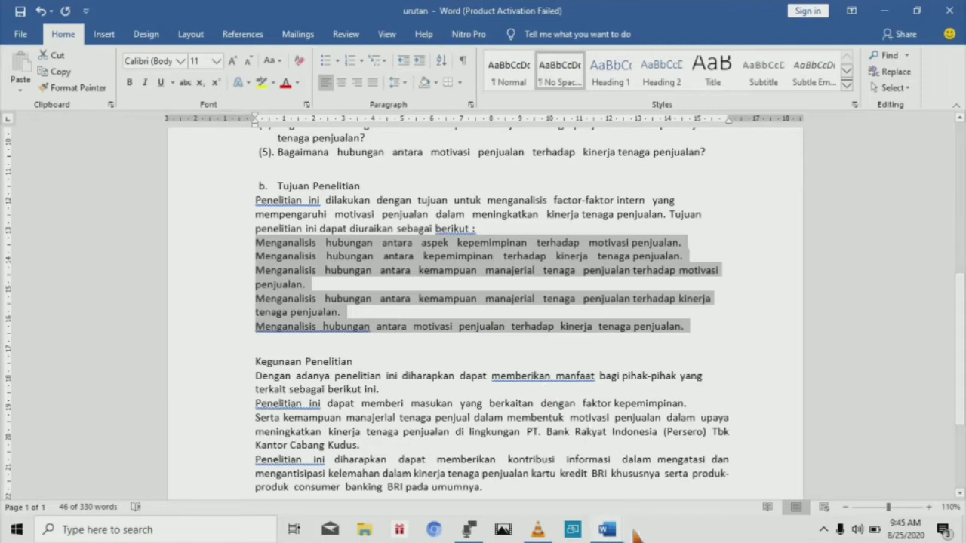
pyautogui.moveTo(611, 528)
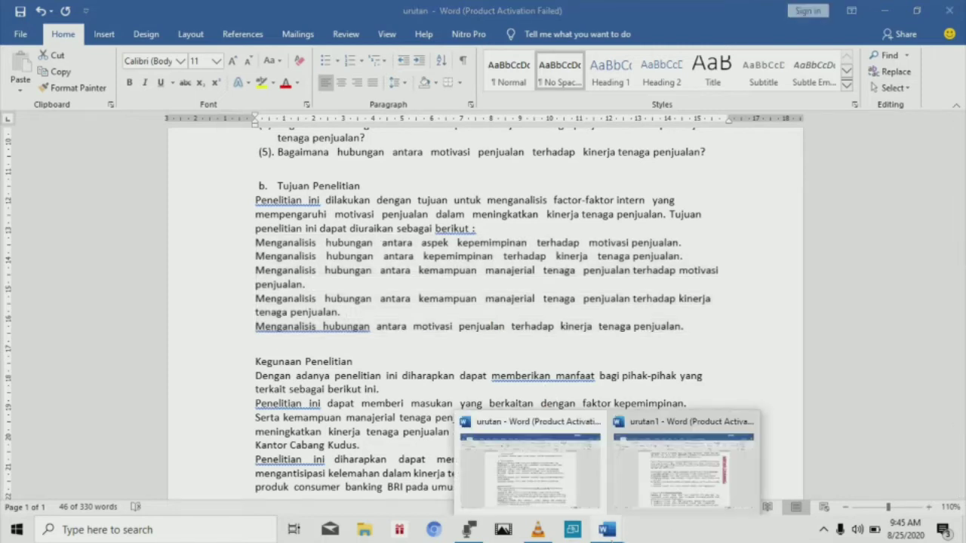
pyautogui.click(636, 508)
pyautogui.scroll(-3, 532, 459)
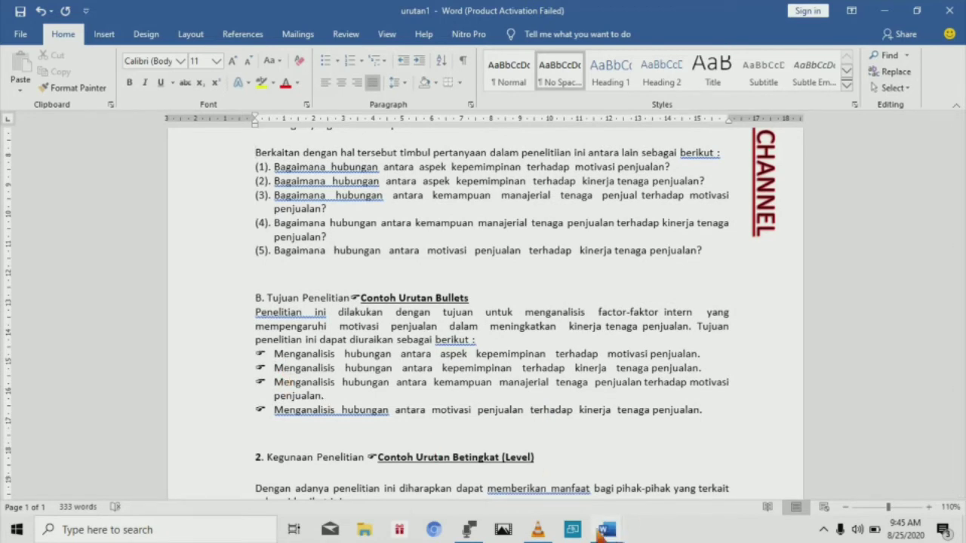
pyautogui.moveTo(608, 530)
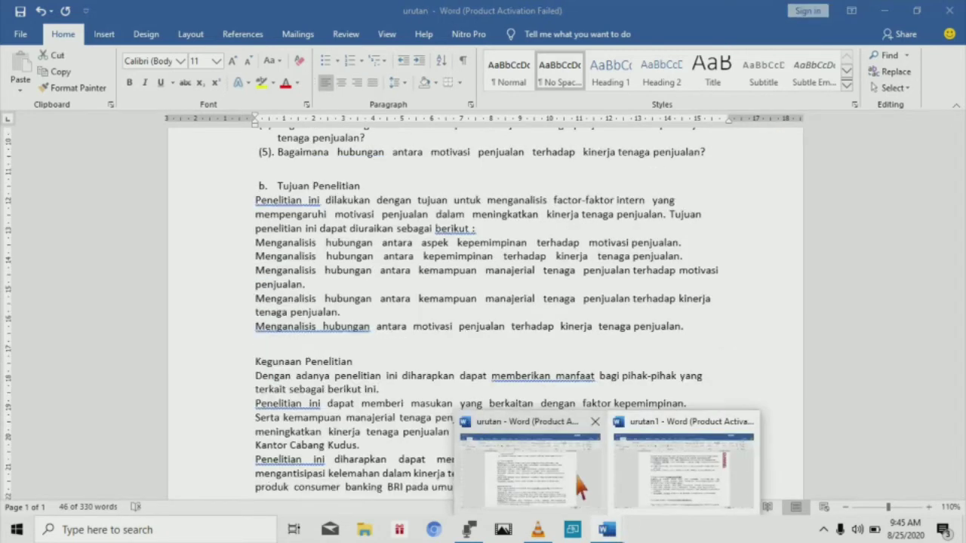
pyautogui.click(576, 475)
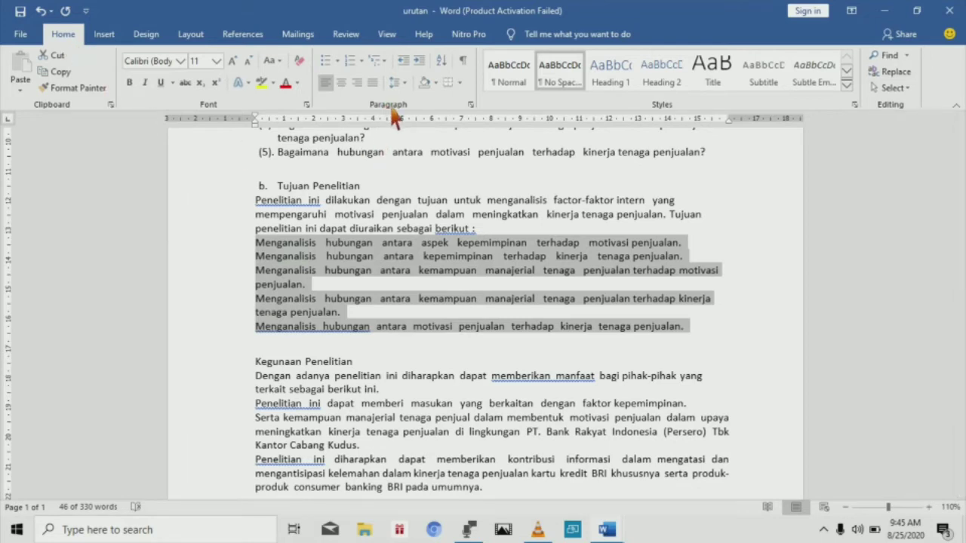
# Step: Apply checkmark bullets to the five selected "Menganalisis hubungan" paragraphs
pyautogui.click(337, 64)
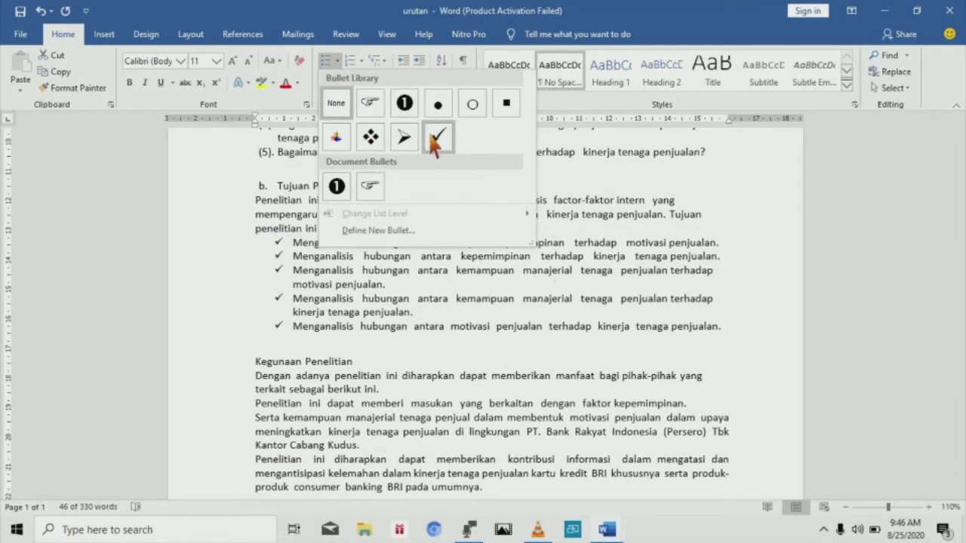
pyautogui.click(436, 140)
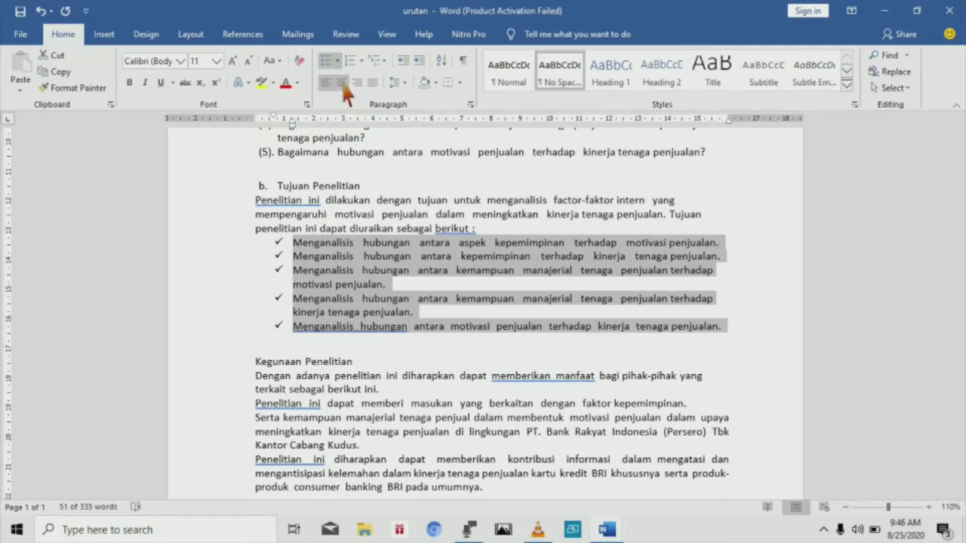
# Step: Define a new bullet from the Wingdings pointing-hand symbol, character code 70, and apply it to the five "Menganalisis hubungan" paragraphs
pyautogui.click(337, 61)
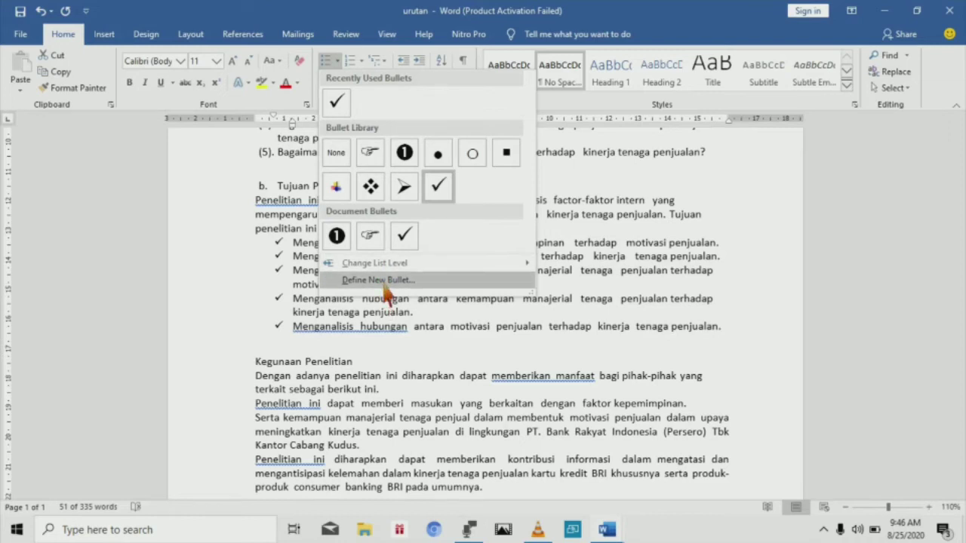
pyautogui.click(383, 284)
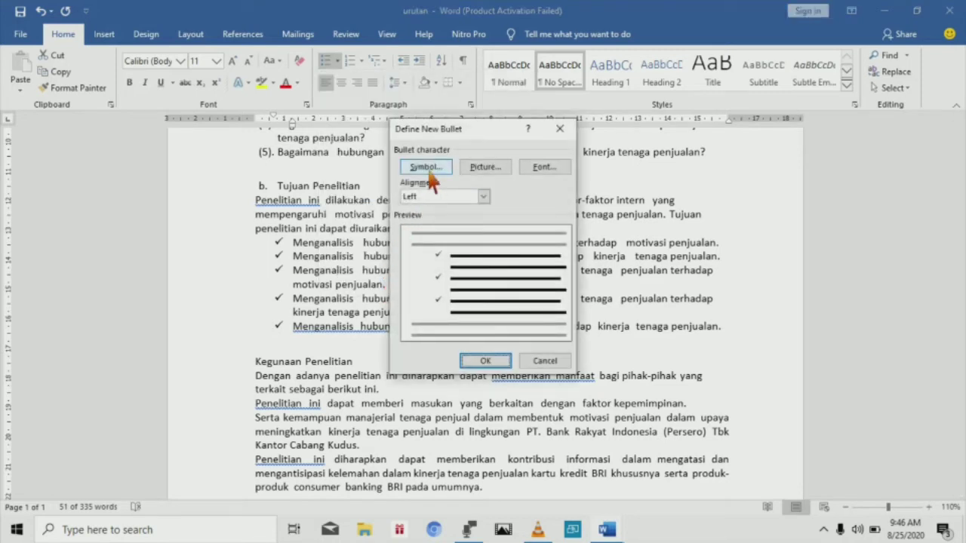
pyautogui.click(428, 170)
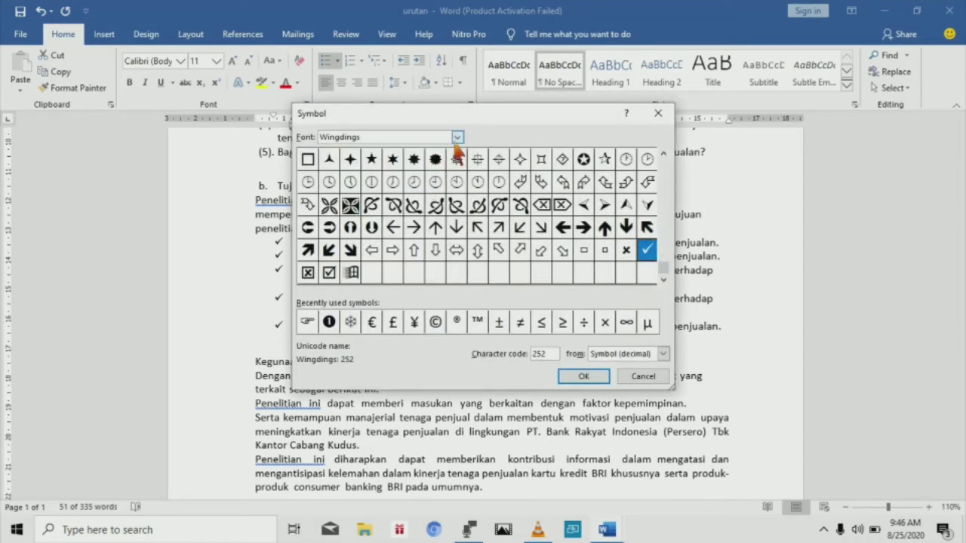
pyautogui.click(456, 141)
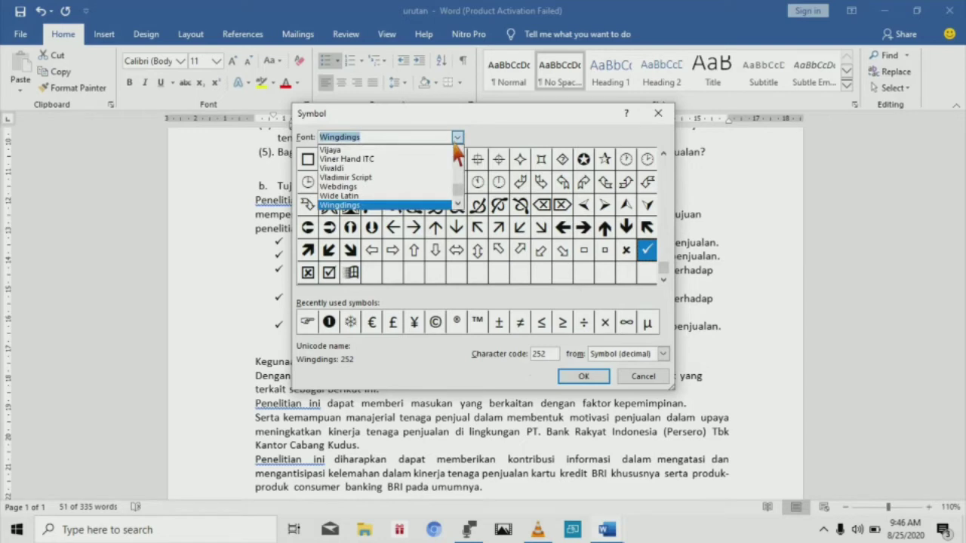
pyautogui.click(378, 206)
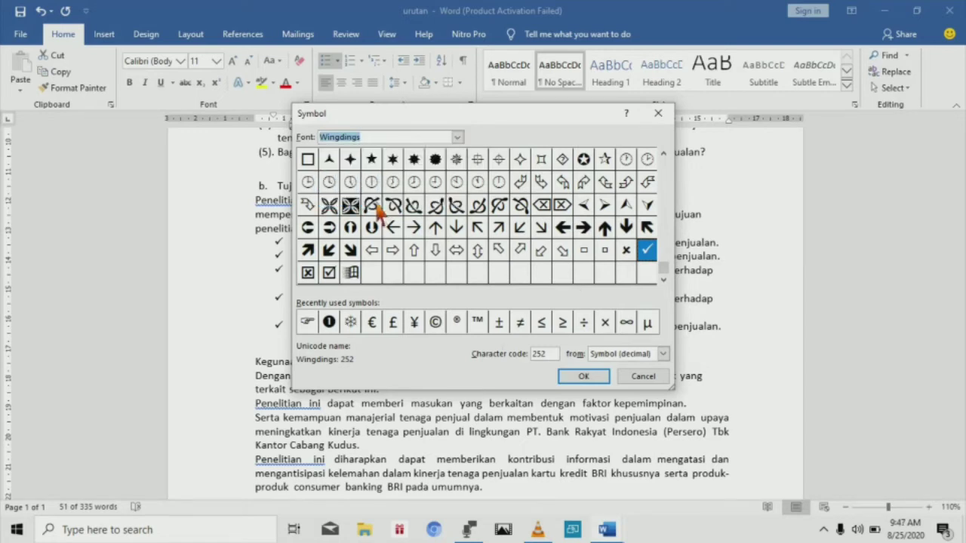
pyautogui.click(662, 154)
pyautogui.click(663, 154)
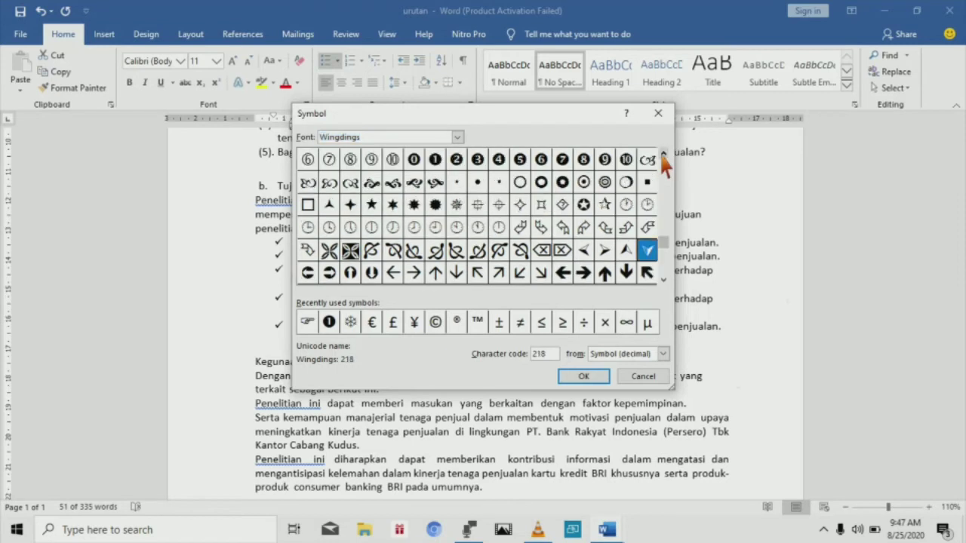
pyautogui.click(663, 154)
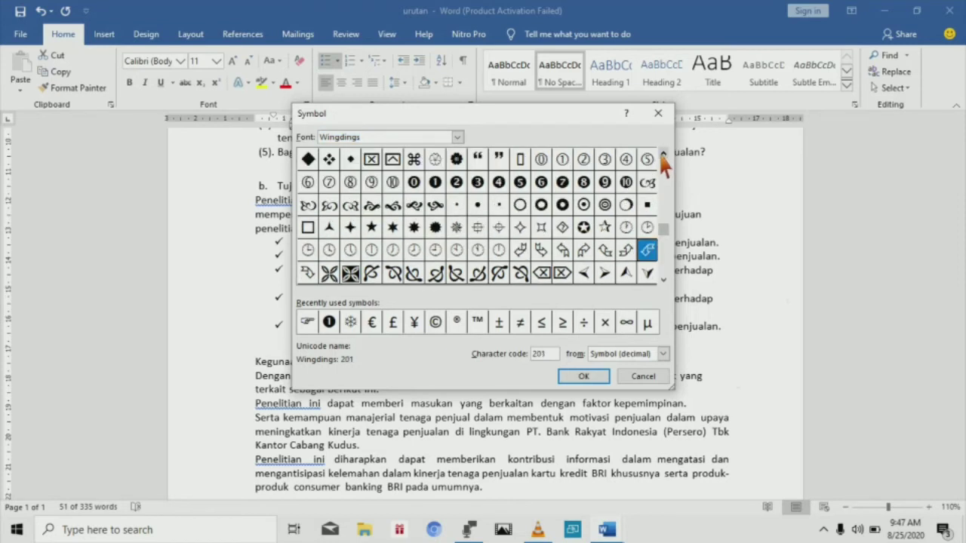
pyautogui.click(664, 280)
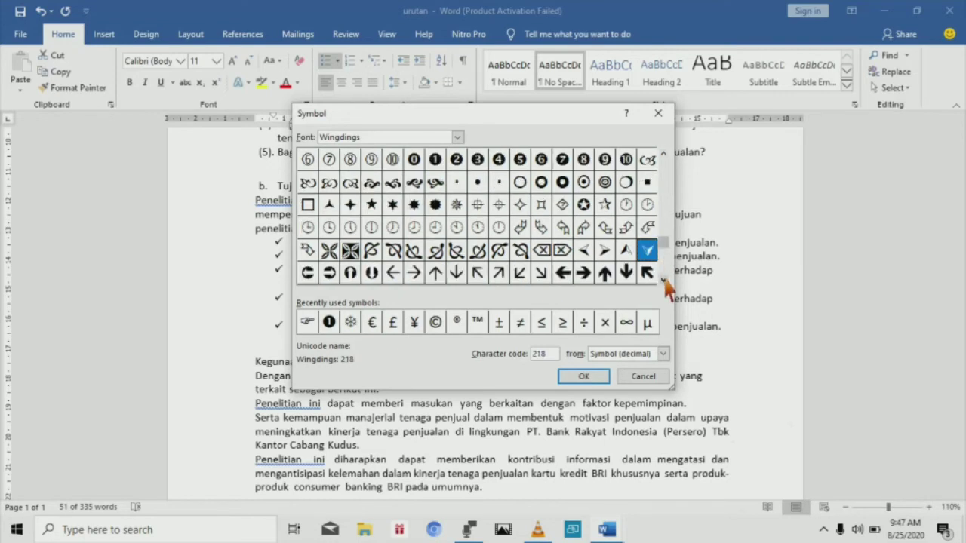
pyautogui.click(664, 280)
pyautogui.click(664, 280)
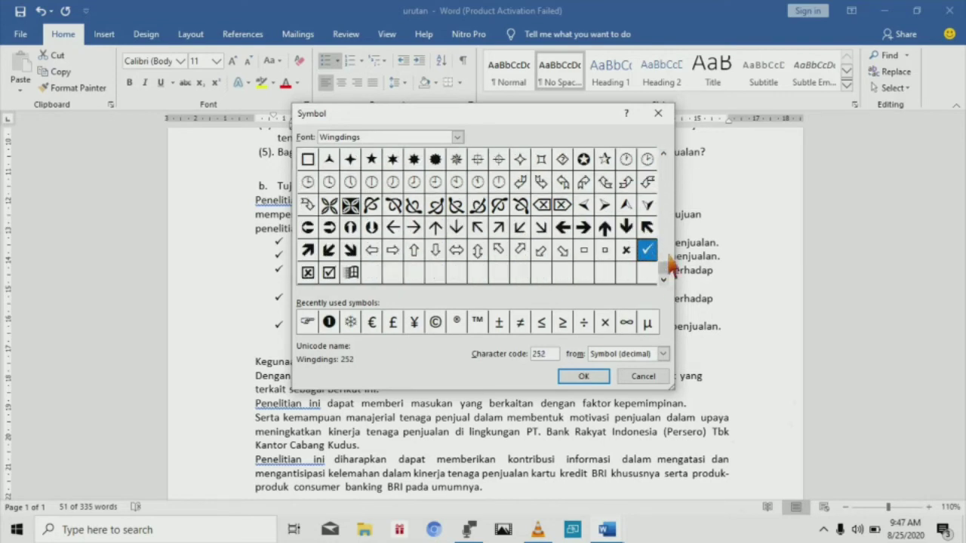
pyautogui.moveTo(669, 261); pyautogui.dragTo(670, 179)
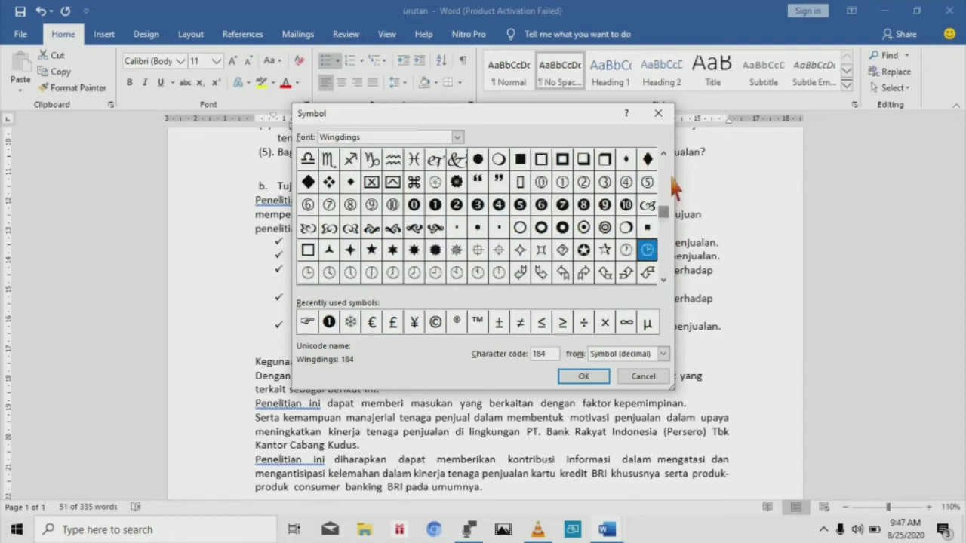
pyautogui.click(665, 155)
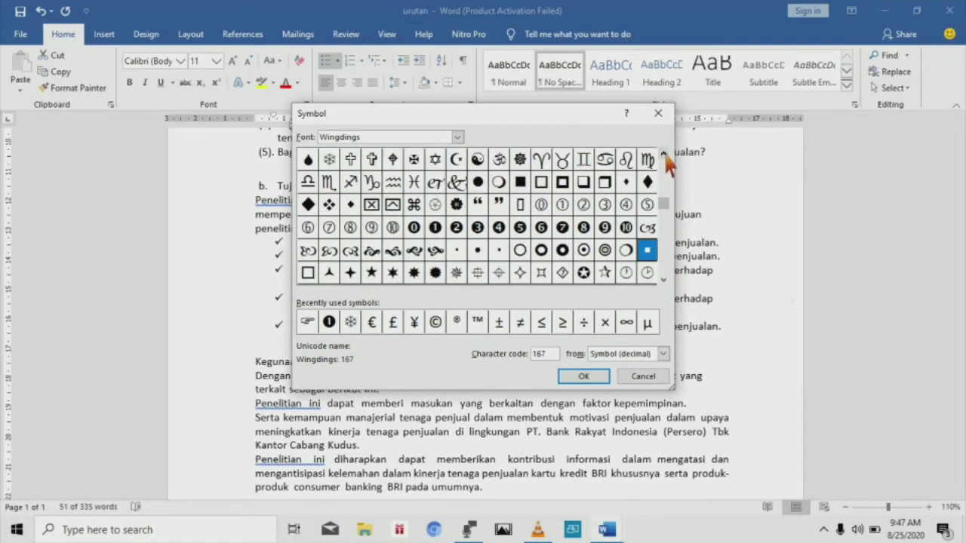
pyautogui.click(664, 155)
pyautogui.click(664, 155)
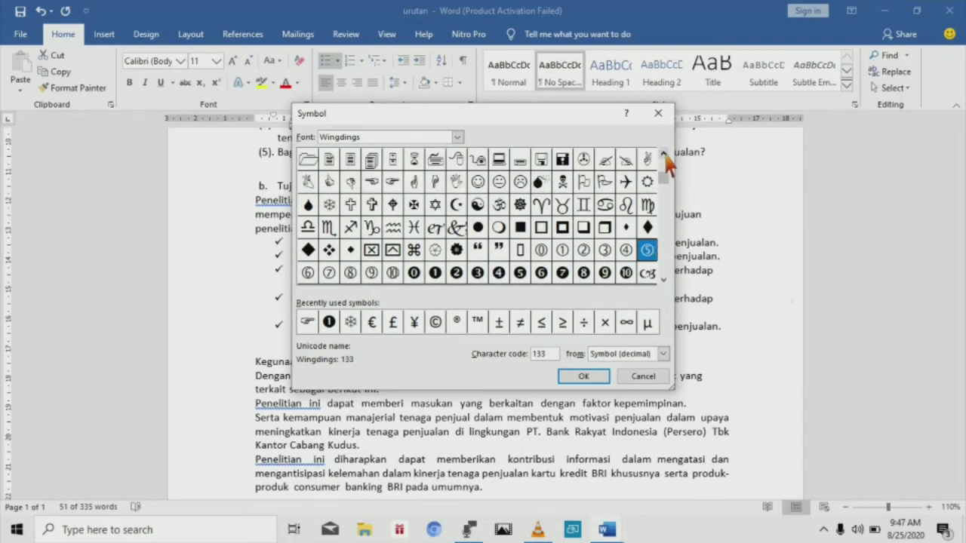
pyautogui.click(665, 155)
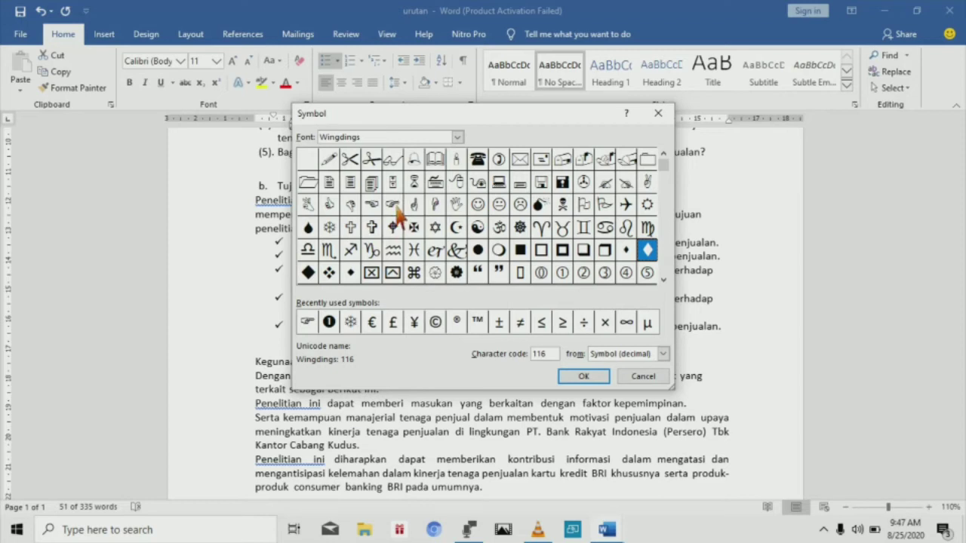
pyautogui.click(393, 207)
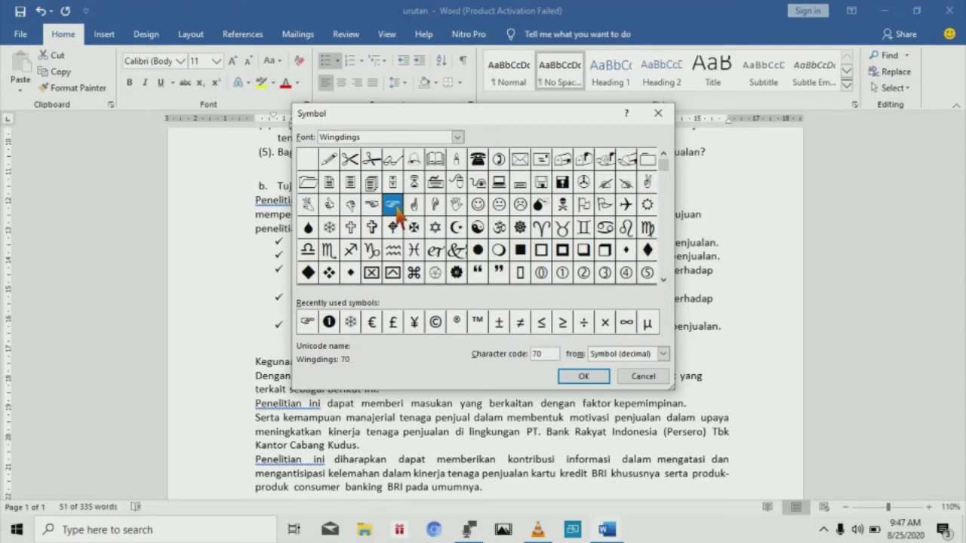
pyautogui.click(583, 377)
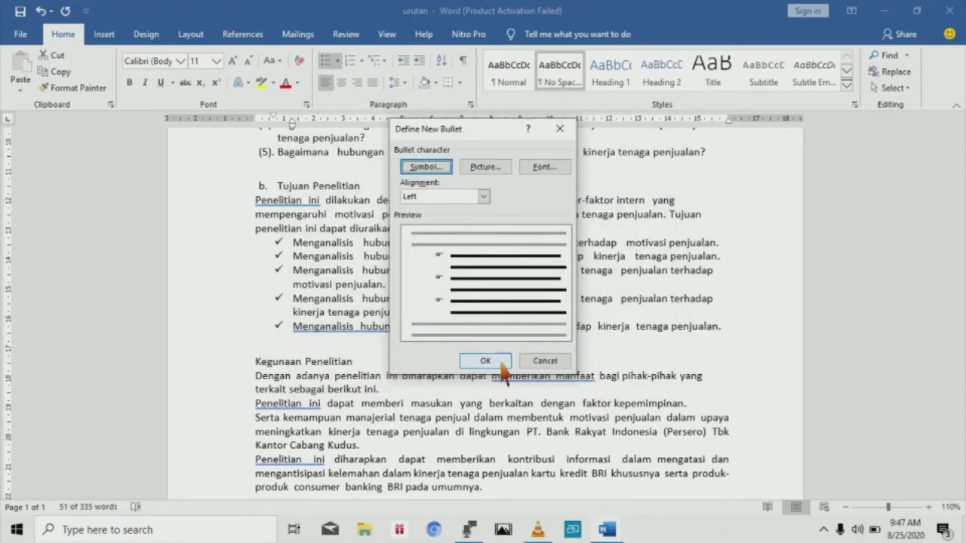
pyautogui.click(503, 362)
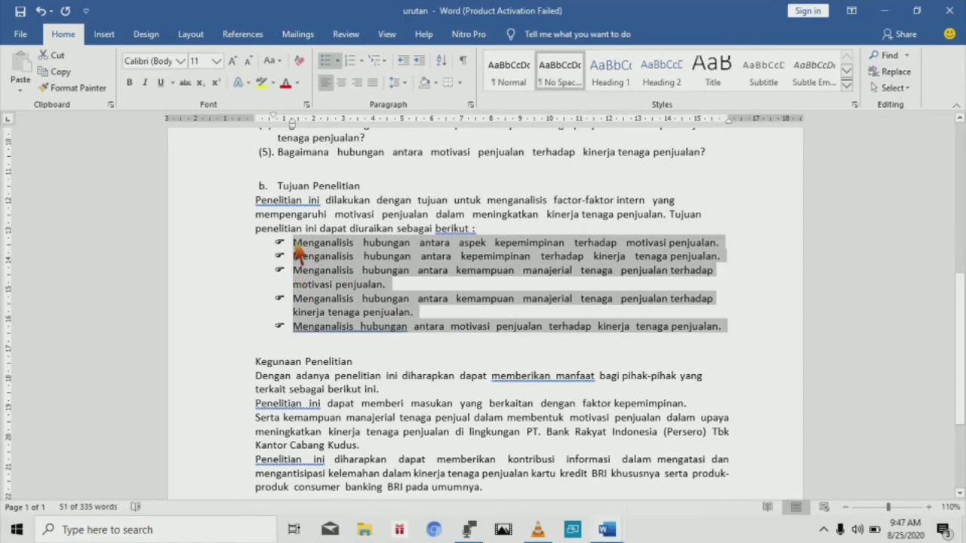
# Step: Reduce the left indent of the five bulleted paragraphs to about 0.75 cm, aligning them with the "b." heading, and deselect them
pyautogui.scroll(2, 295, 249)
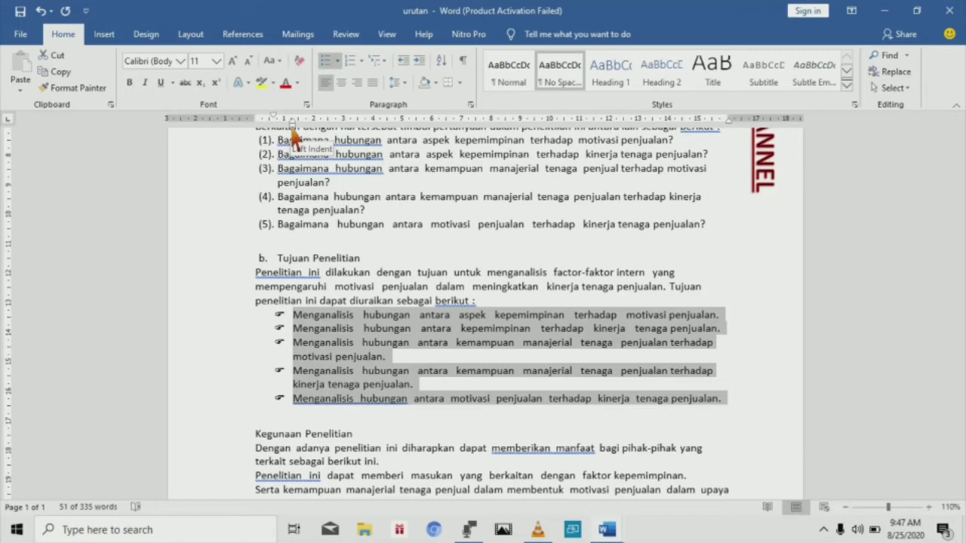
pyautogui.moveTo(292, 128); pyautogui.dragTo(276, 132)
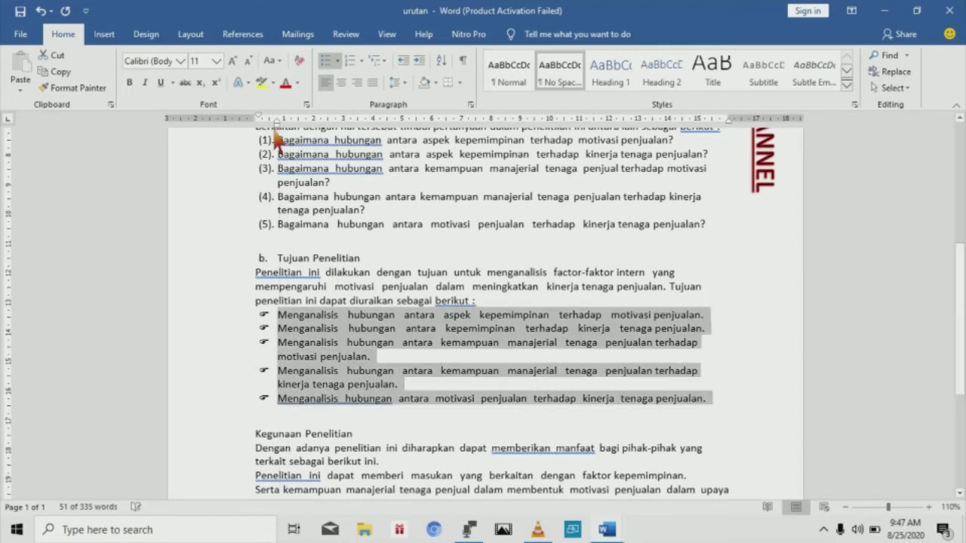
pyautogui.scroll(-2, 277, 133)
pyautogui.scroll(-1, 276, 139)
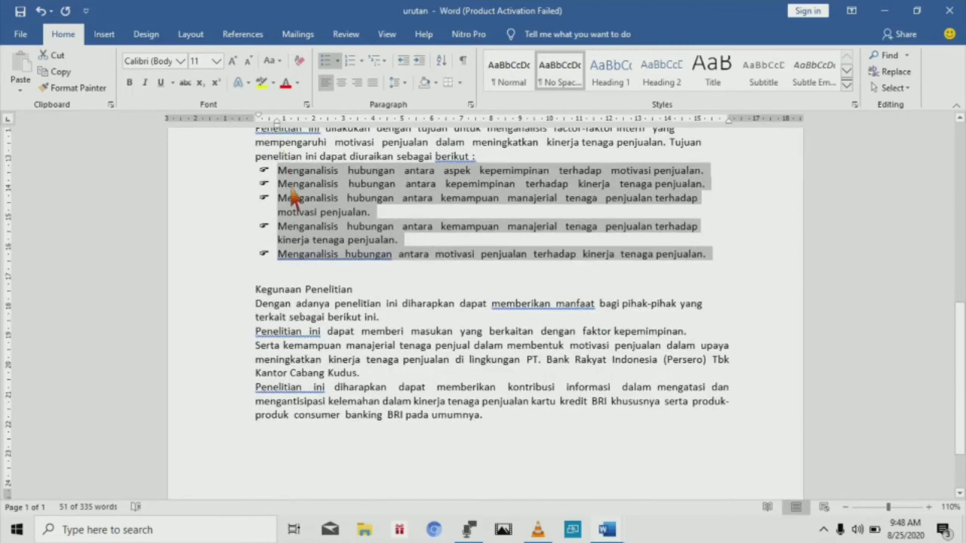
pyautogui.click(298, 224)
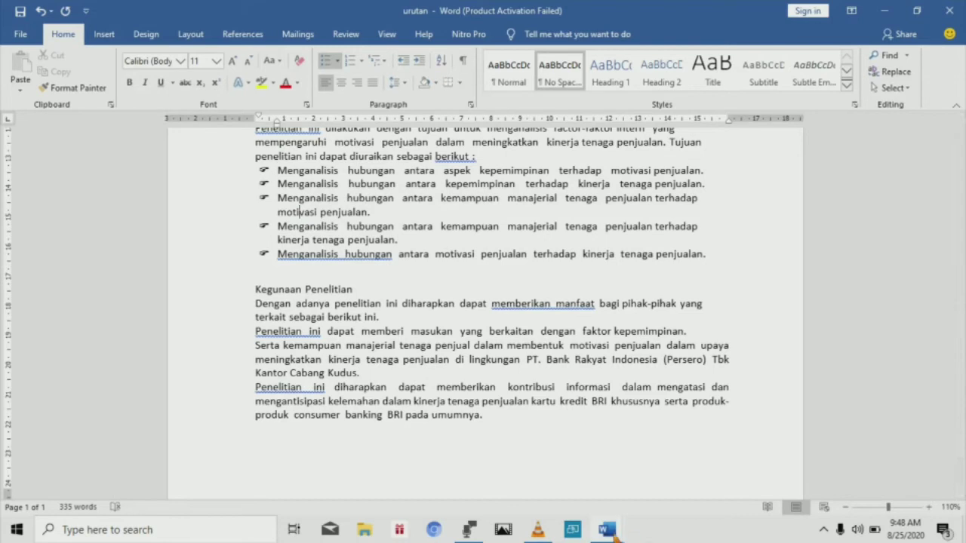
# Step: Examine the numbered heading and 2.1.1-style multilevel list of the Kegunaan Penelitian section in urutan1
pyautogui.moveTo(609, 531)
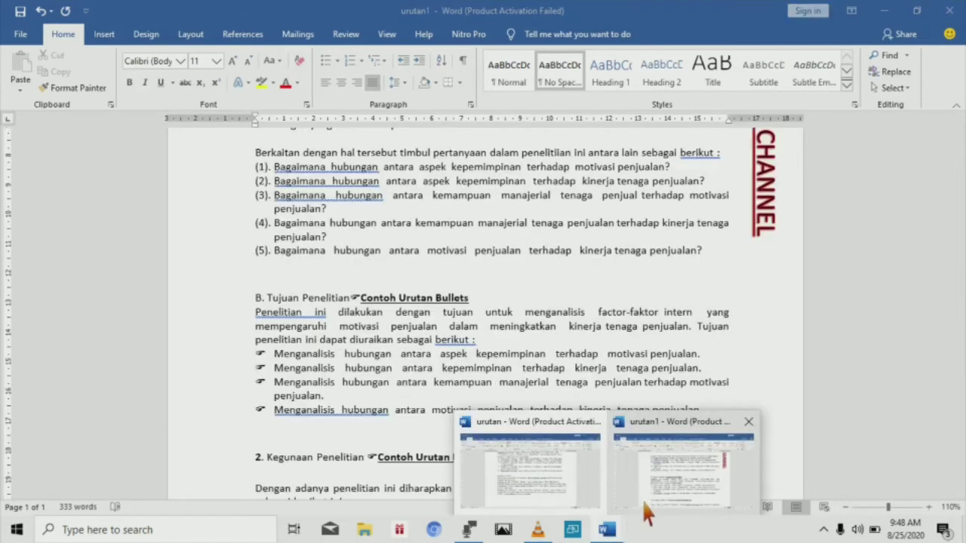
pyautogui.click(647, 512)
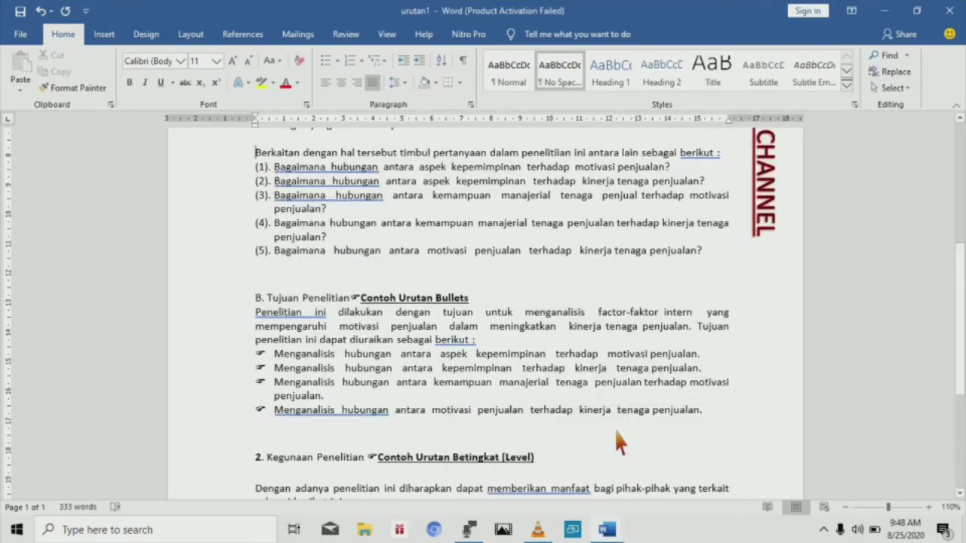
pyautogui.scroll(-2, 614, 430)
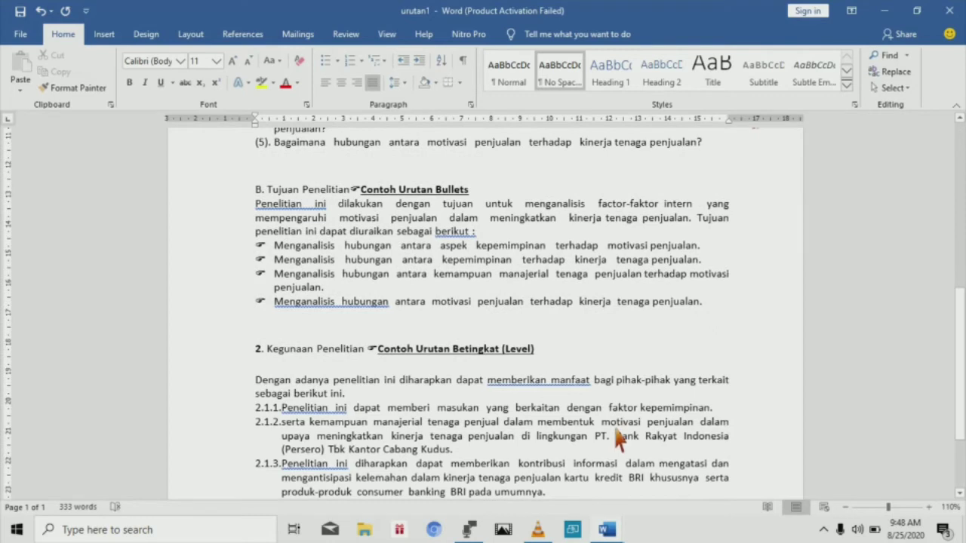
pyautogui.scroll(-2, 618, 439)
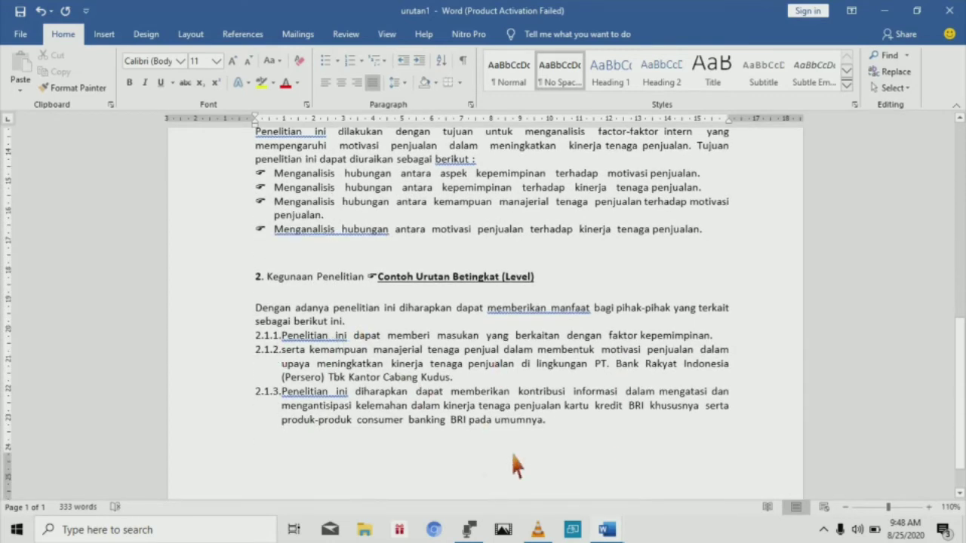
# Step: Switch to the urutan document and number the Kegunaan Penelitian heading with "2."
pyautogui.click(603, 531)
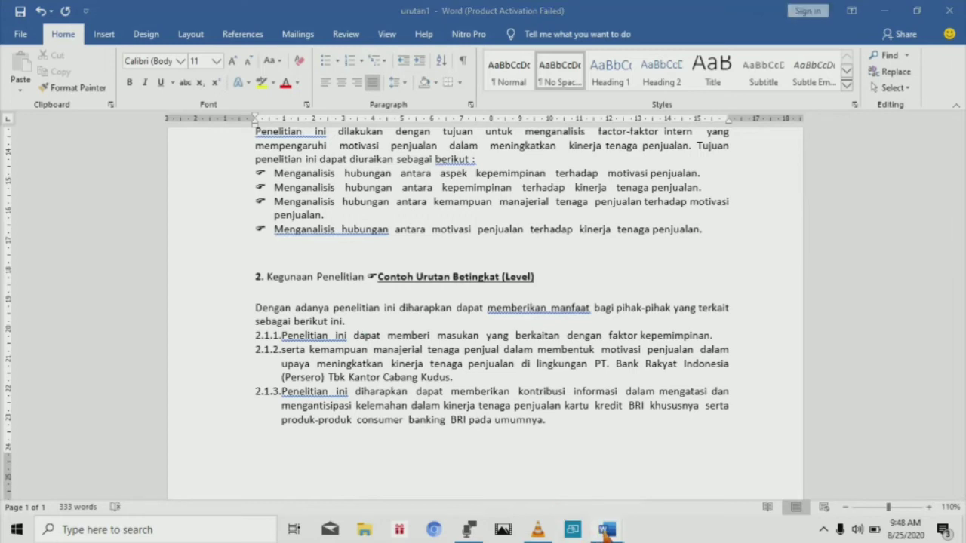
pyautogui.click(566, 487)
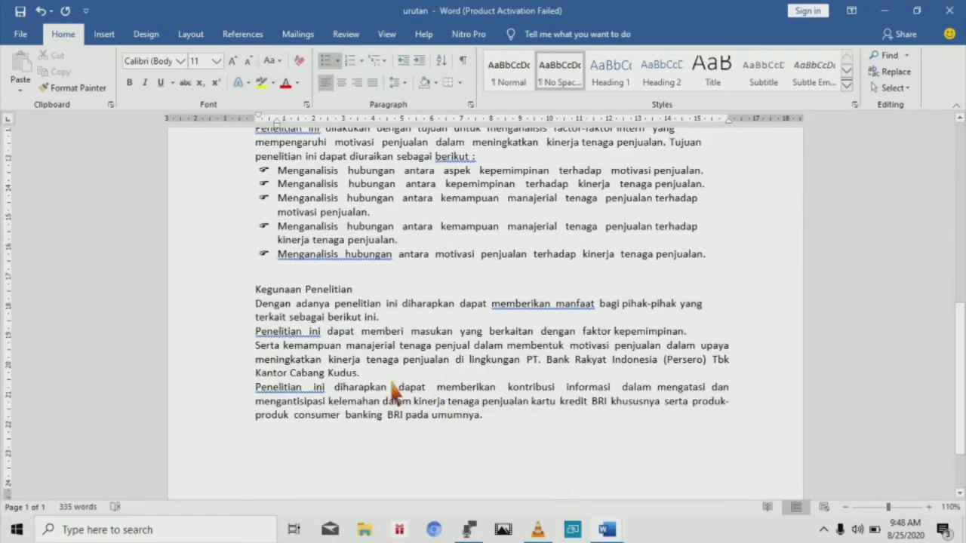
pyautogui.click(255, 292)
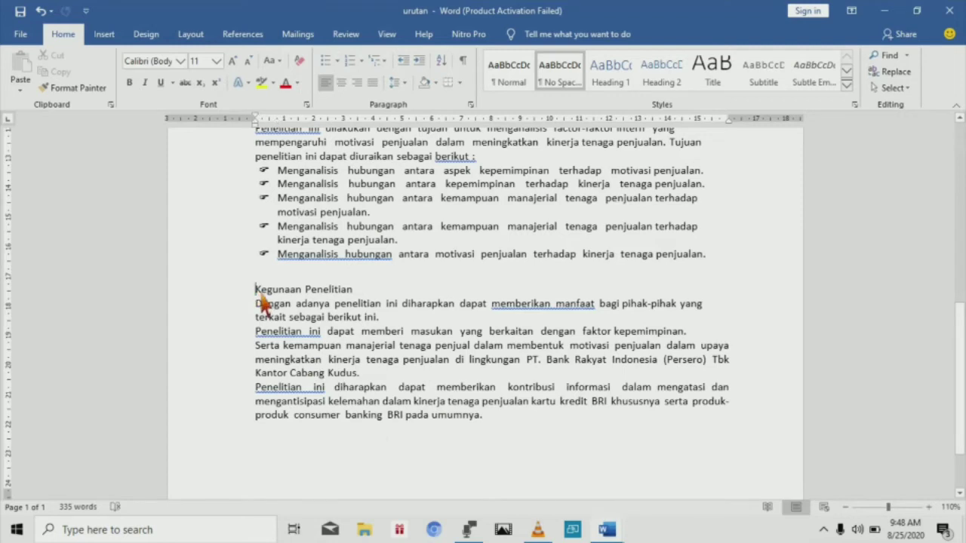
pyautogui.write('2.')
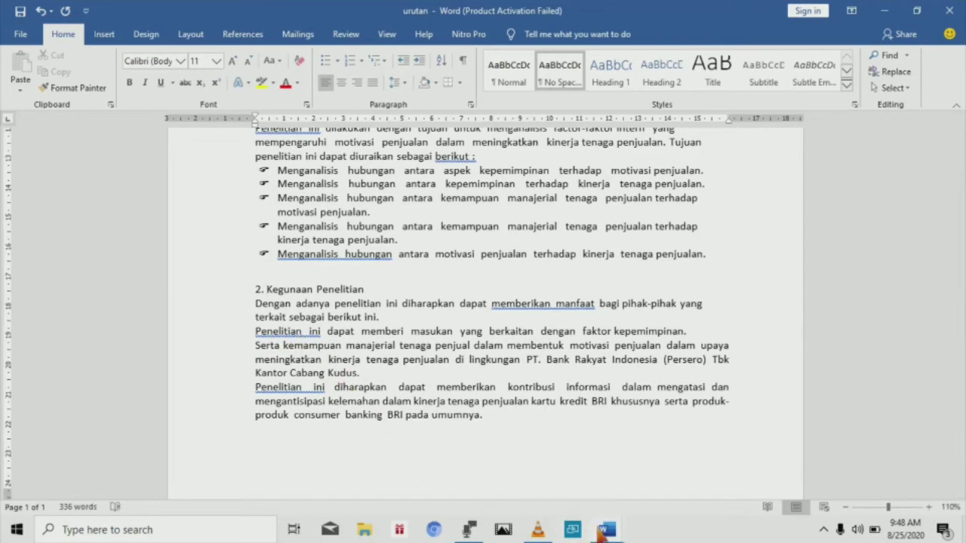
# Step: Check the sample list in urutan1, and apply the 1., 1.1., 1.1.1. multilevel list to the last three paragraphs of Kegunaan Penelitian in urutan
pyautogui.moveTo(604, 532)
pyautogui.click(625, 503)
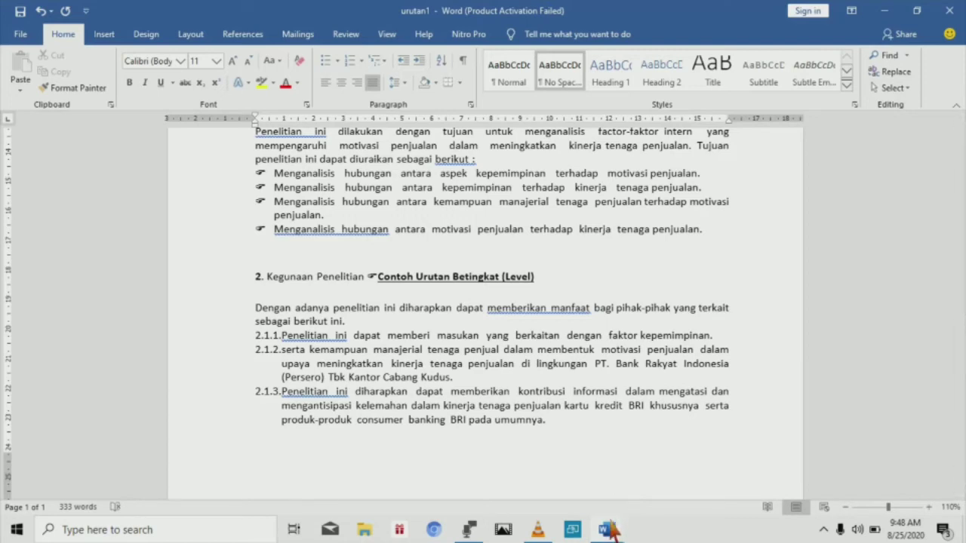
pyautogui.moveTo(599, 519)
pyautogui.click(560, 488)
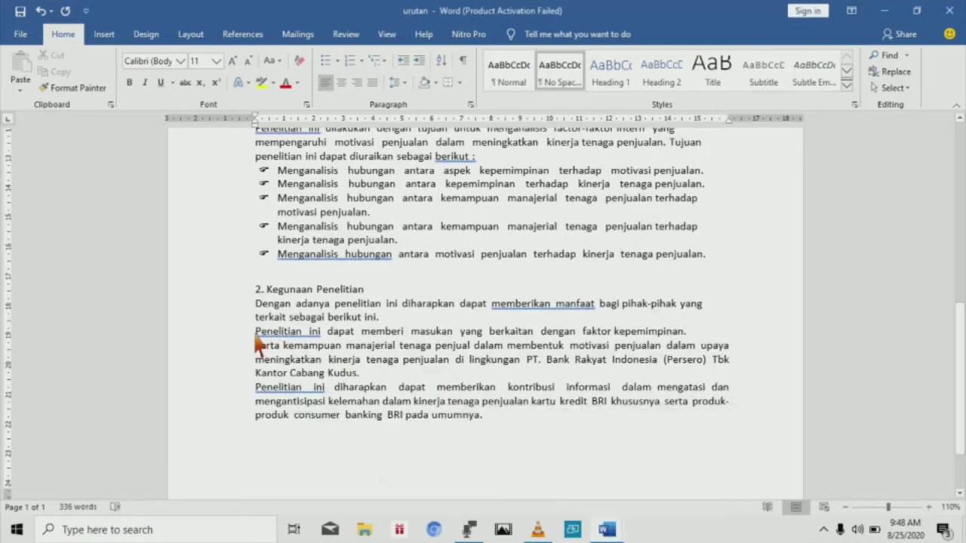
pyautogui.moveTo(256, 338); pyautogui.dragTo(499, 431)
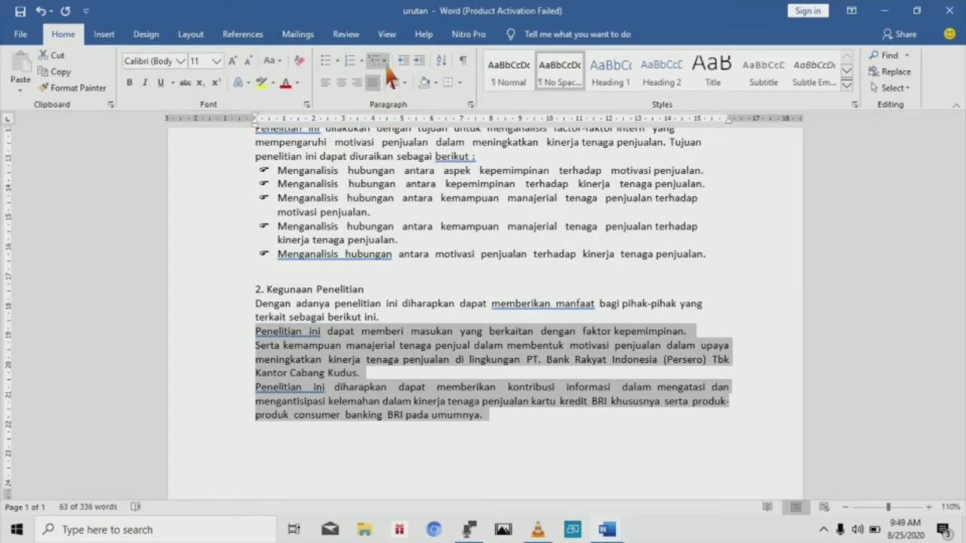
pyautogui.click(387, 68)
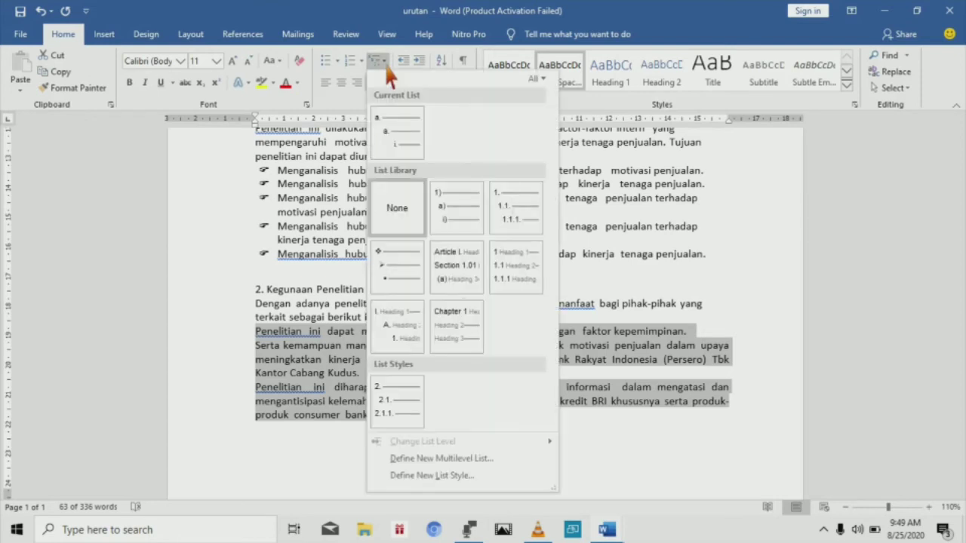
pyautogui.click(214, 146)
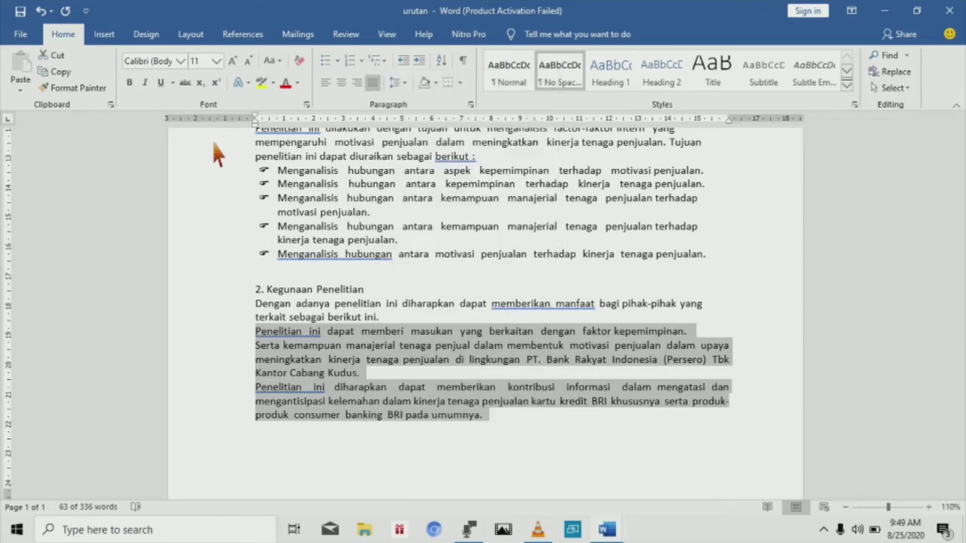
pyautogui.click(385, 67)
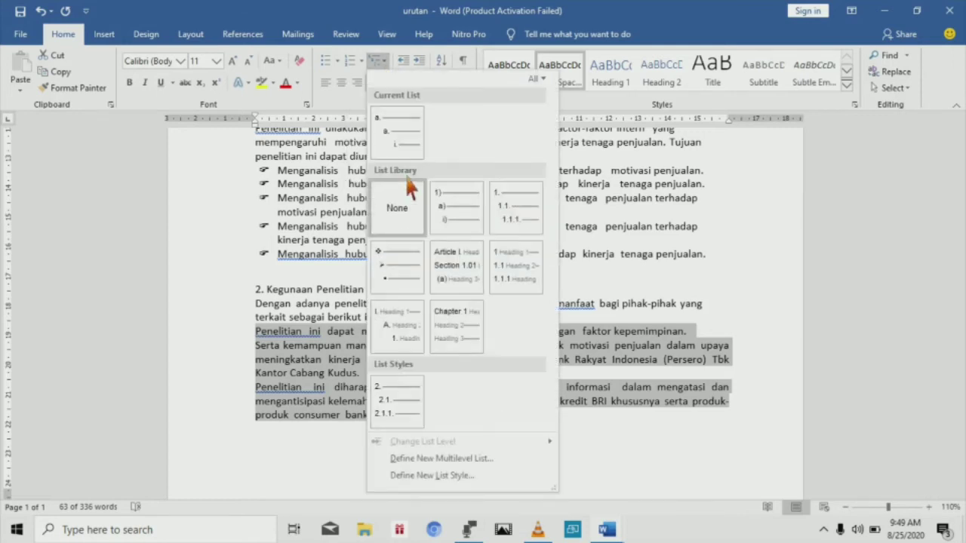
pyautogui.moveTo(432, 278)
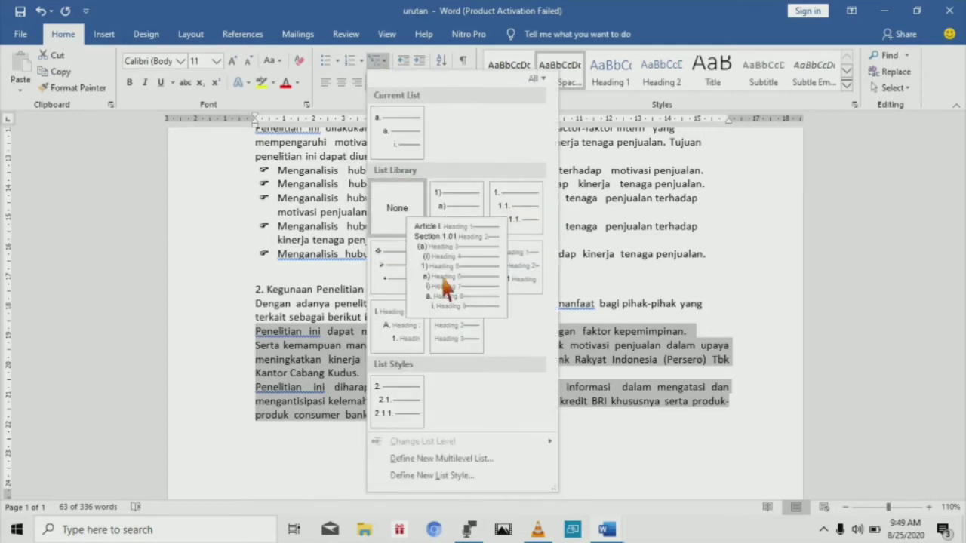
pyautogui.moveTo(440, 215)
pyautogui.moveTo(518, 226)
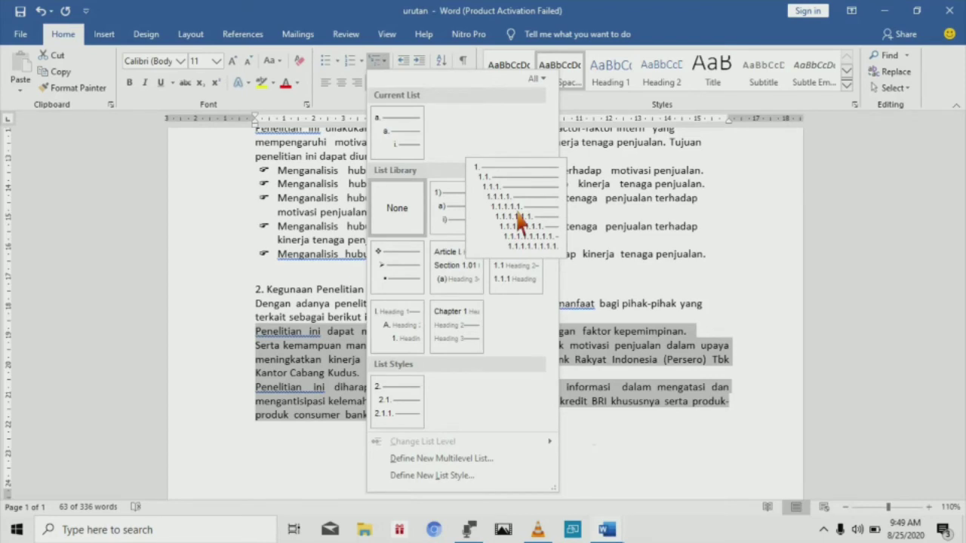
pyautogui.click(518, 221)
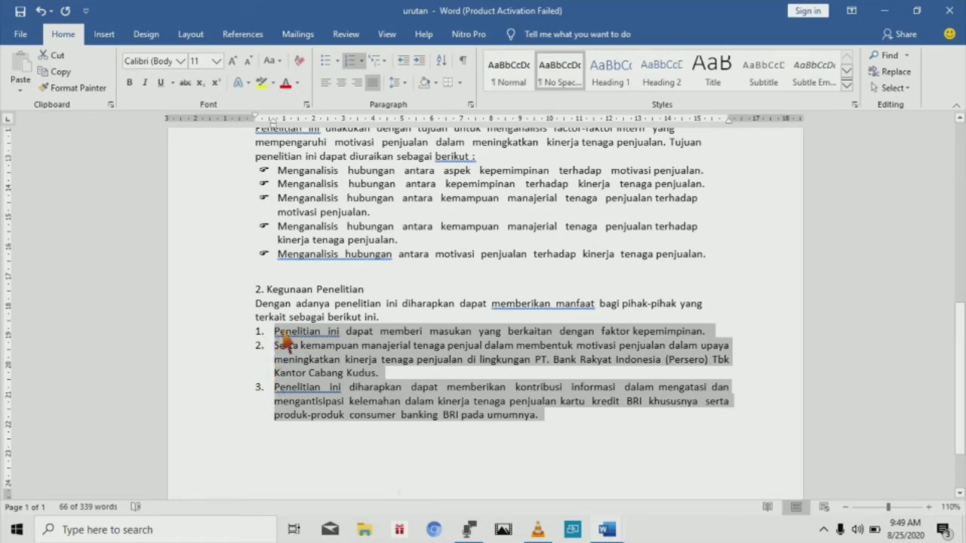
pyautogui.click(385, 67)
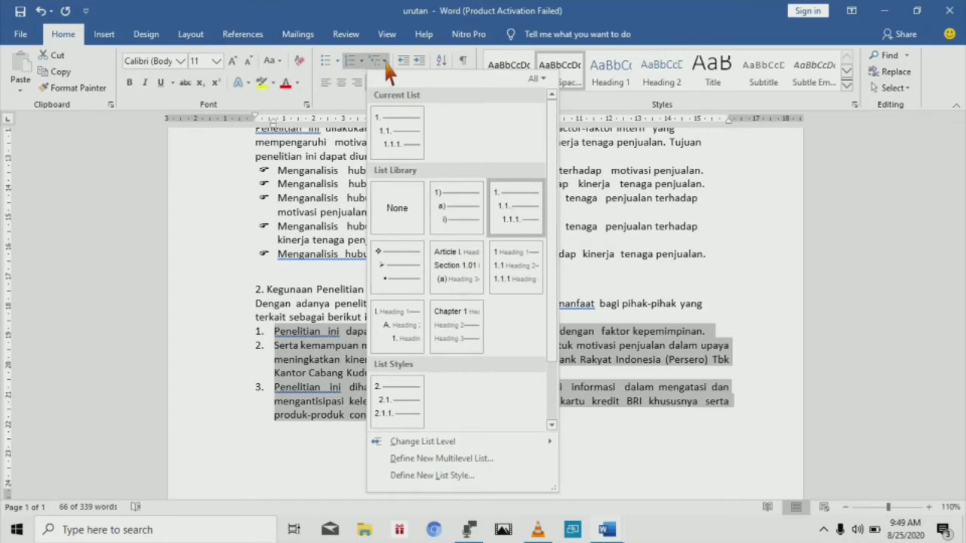
pyautogui.moveTo(412, 324)
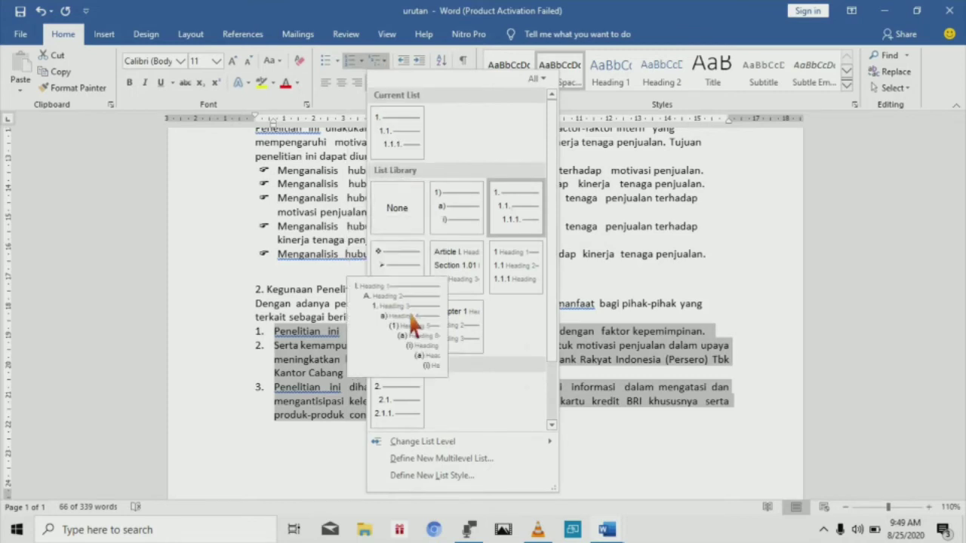
pyautogui.click(426, 465)
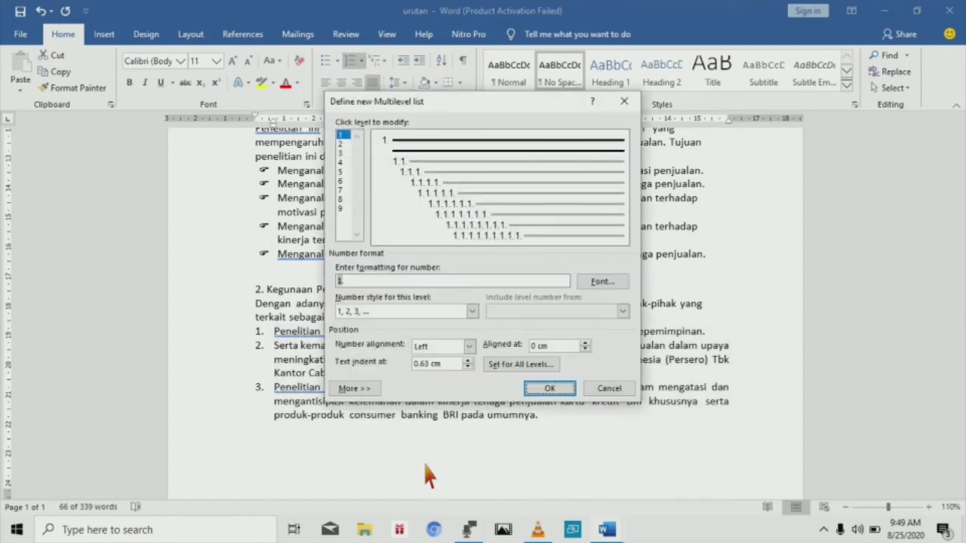
pyautogui.click(344, 146)
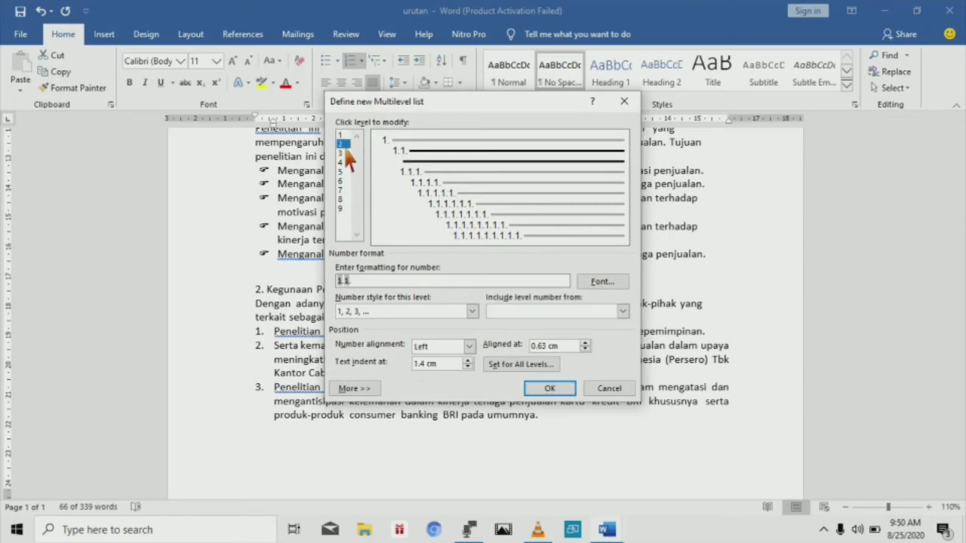
pyautogui.click(604, 391)
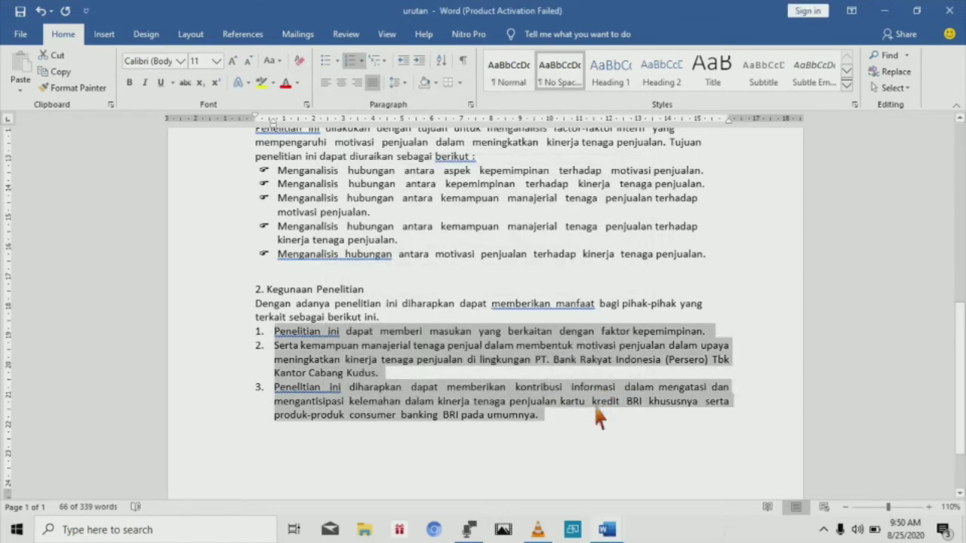
# Step: Recheck urutan1, and define a new list style for the three paragraphs in urutan with the 1st level starting at 2
pyautogui.moveTo(606, 530)
pyautogui.click(630, 489)
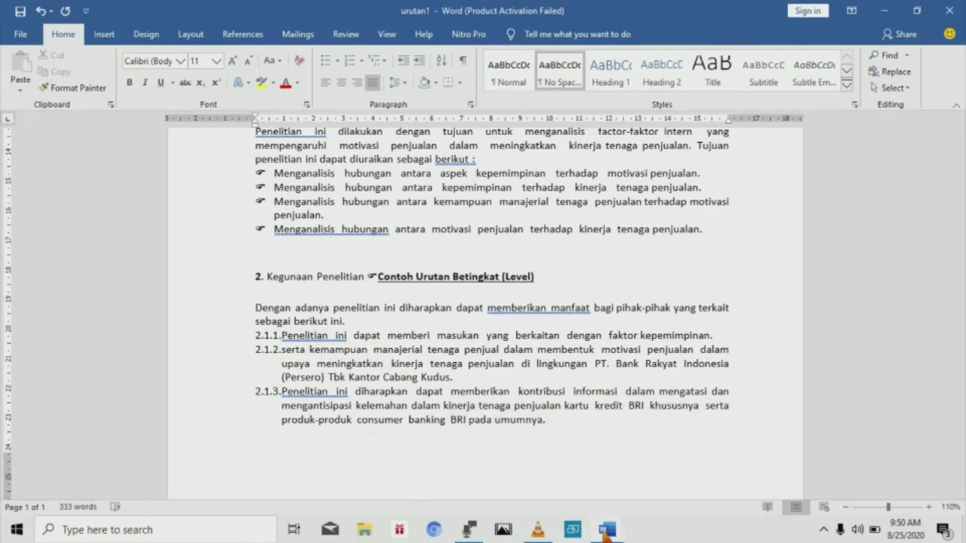
pyautogui.moveTo(605, 531)
pyautogui.click(600, 492)
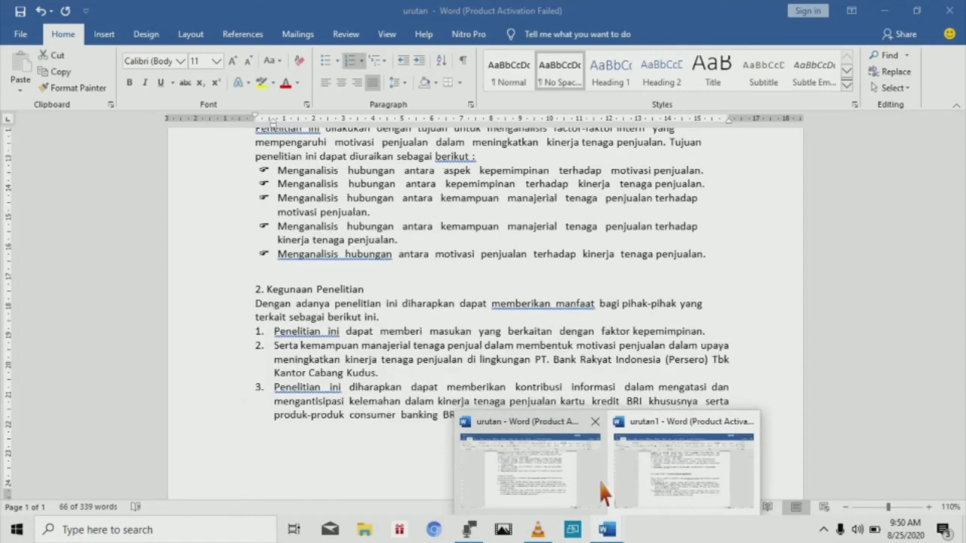
pyautogui.click(576, 480)
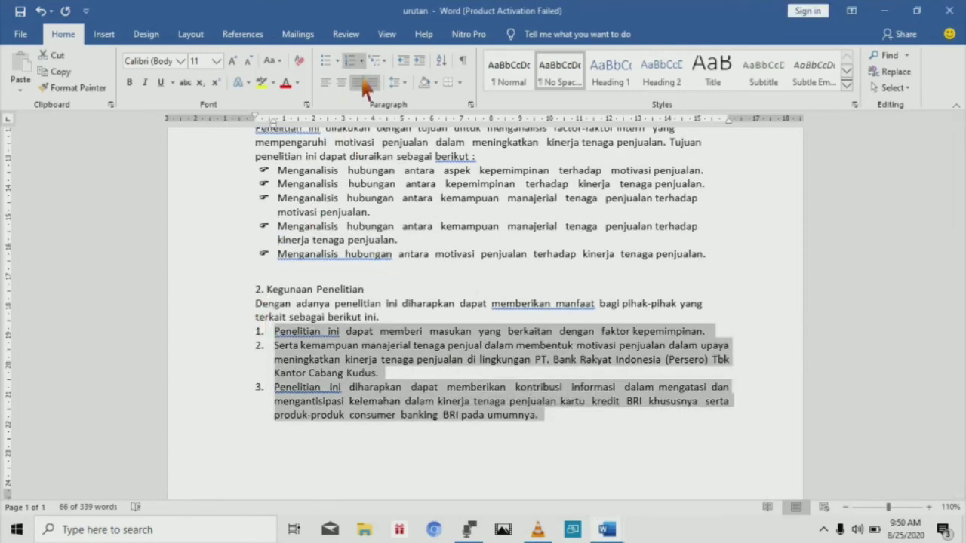
pyautogui.click(384, 62)
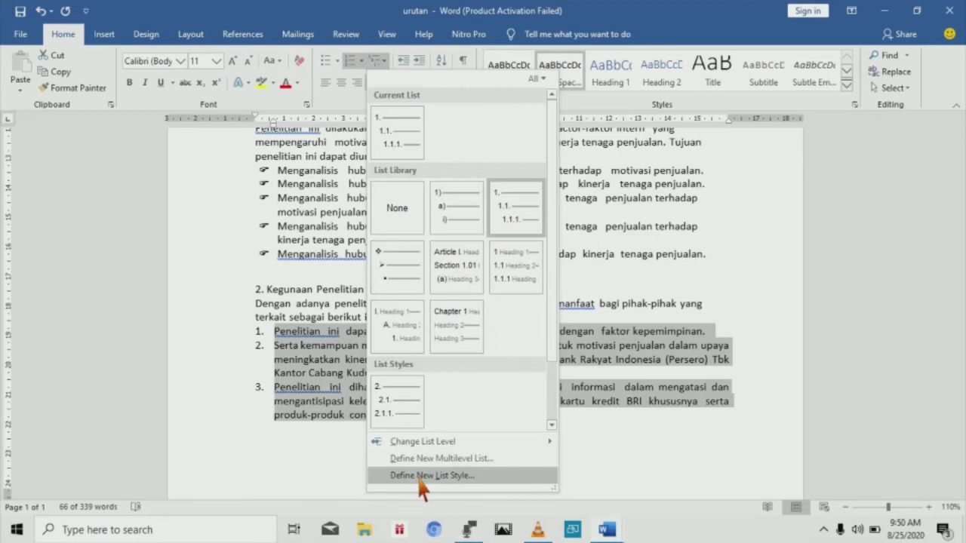
pyautogui.click(419, 477)
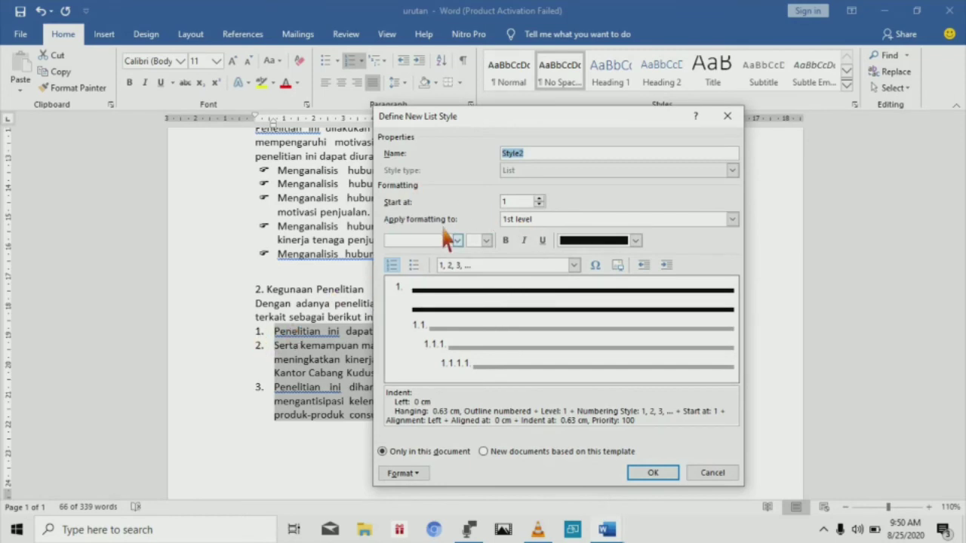
pyautogui.click(539, 199)
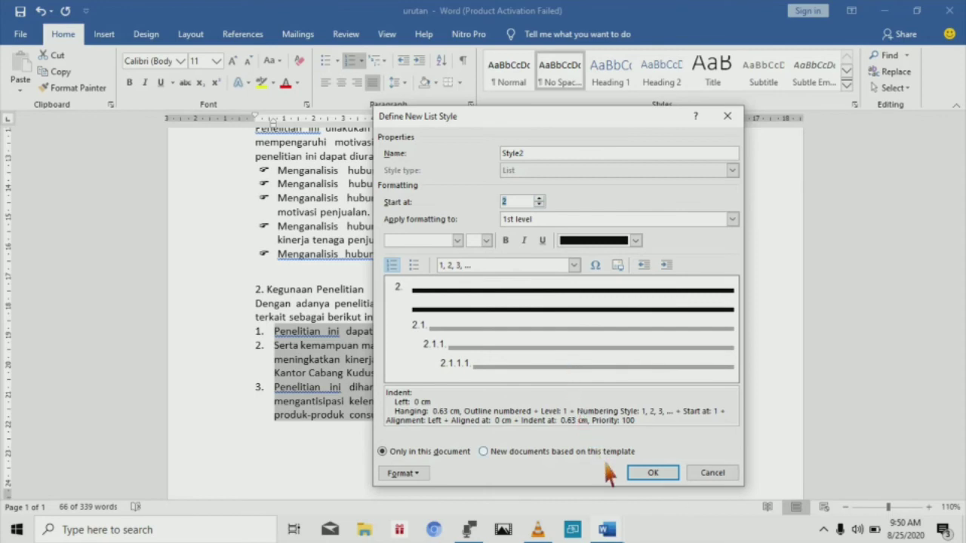
pyautogui.click(650, 474)
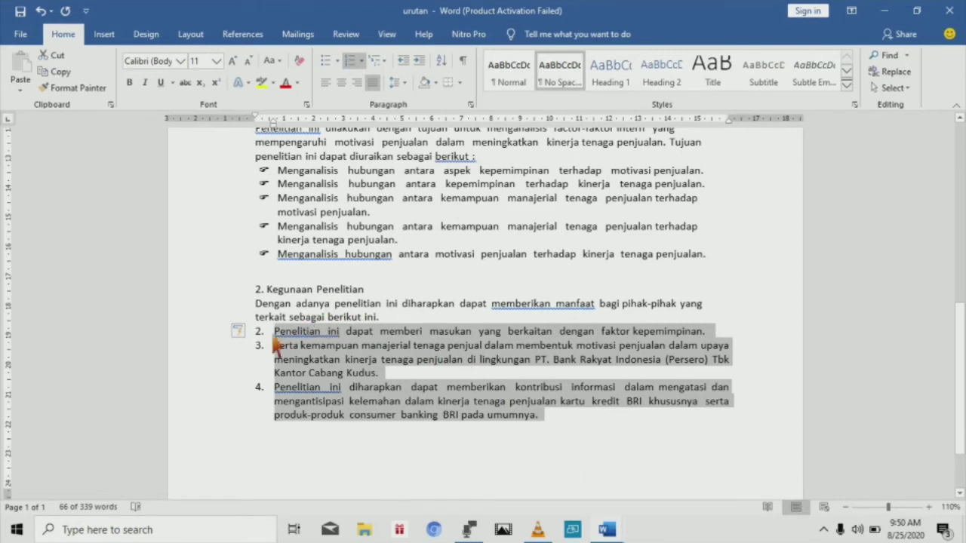
# Step: Change the three list paragraphs to the 2.1.1. level, reduce their left indent to about 1 cm and deselect them
pyautogui.click(385, 62)
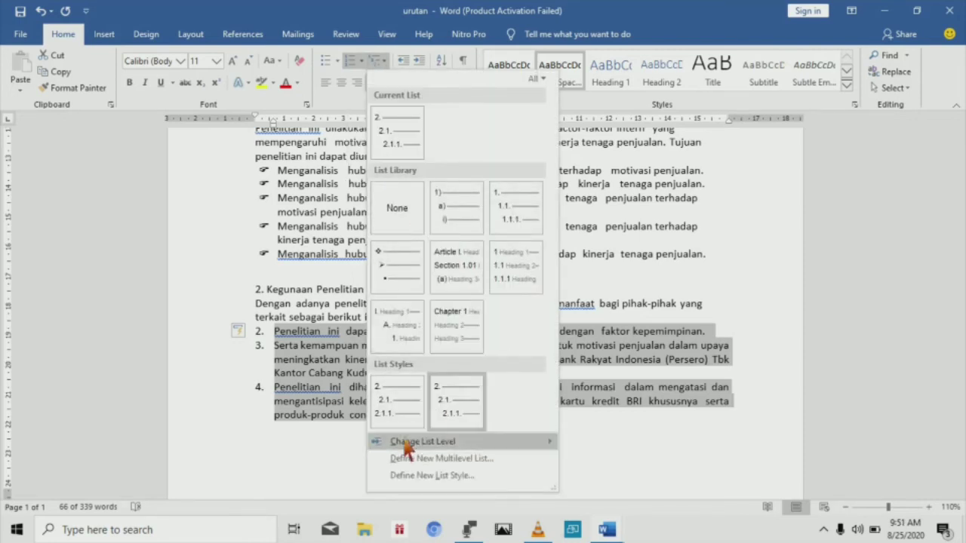
pyautogui.moveTo(405, 444)
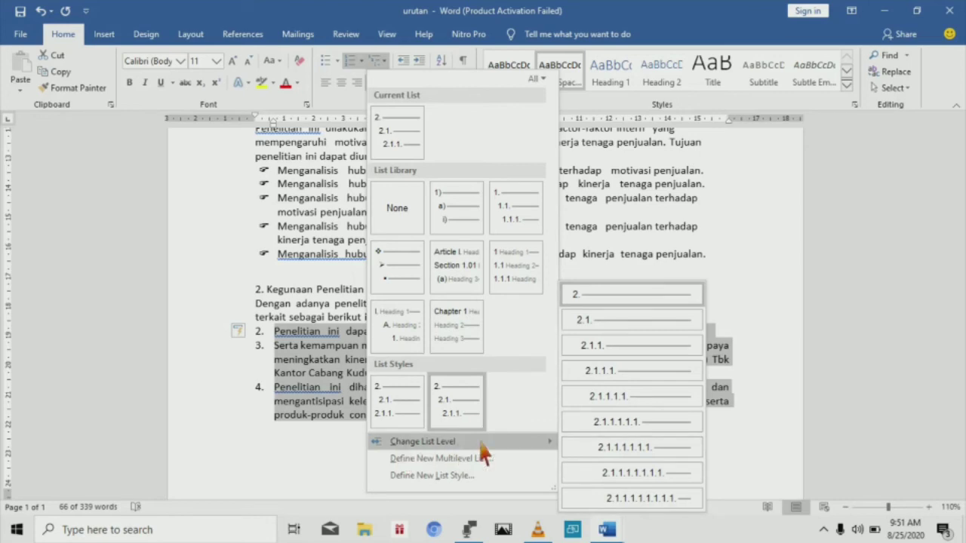
pyautogui.moveTo(556, 450)
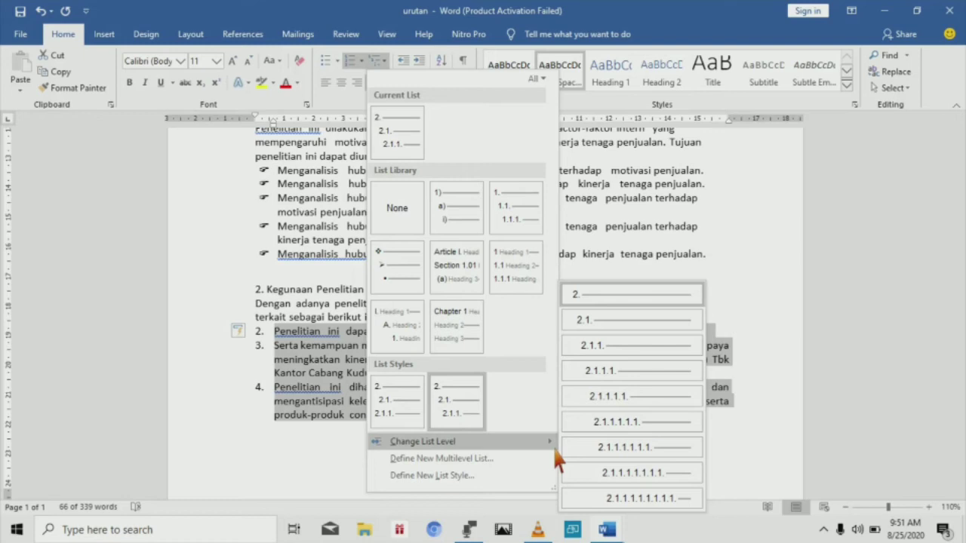
pyautogui.click(611, 346)
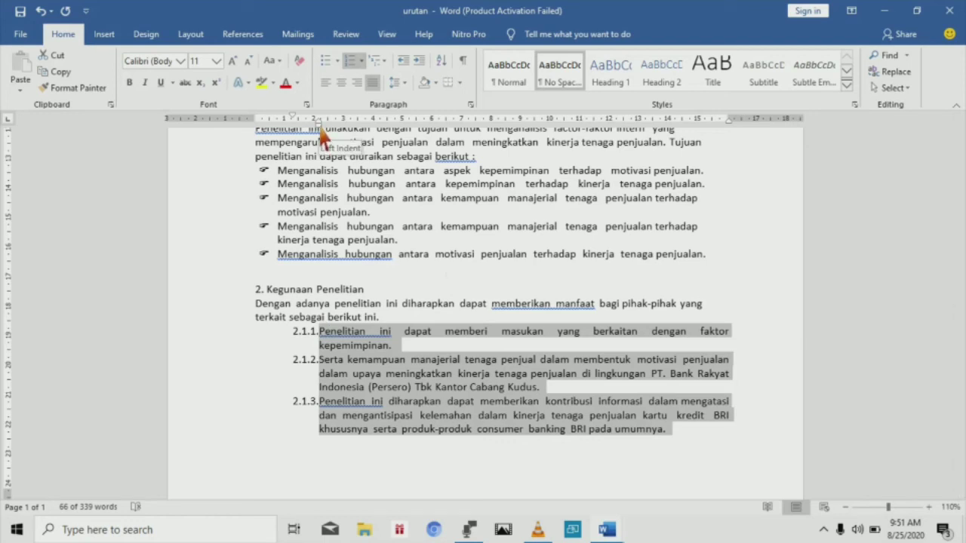
pyautogui.moveTo(319, 128); pyautogui.dragTo(281, 142)
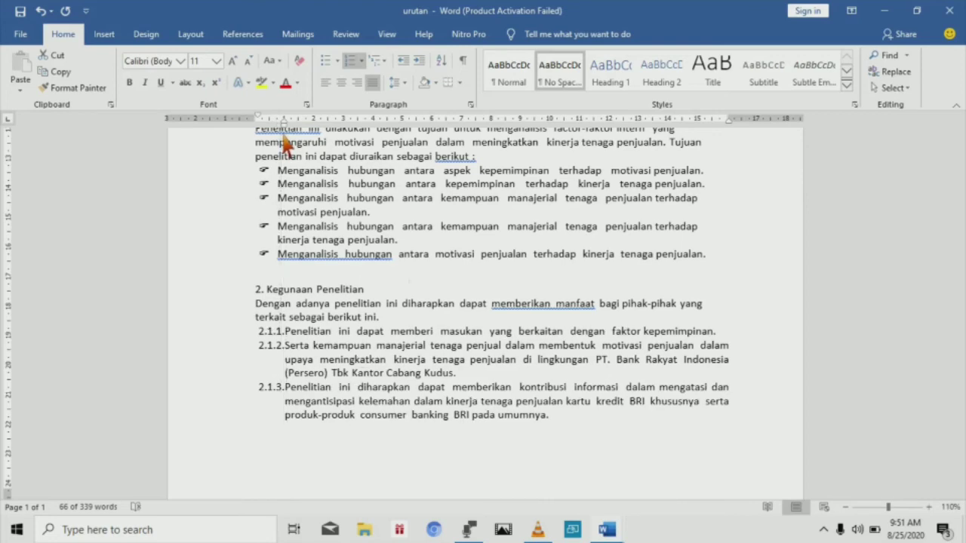
pyautogui.click(444, 303)
# Step: Review the numbered, bulleted and multilevel lists in urutan and switch to urutan1 to compare
pyautogui.scroll(1, 445, 309)
pyautogui.scroll(6, 445, 306)
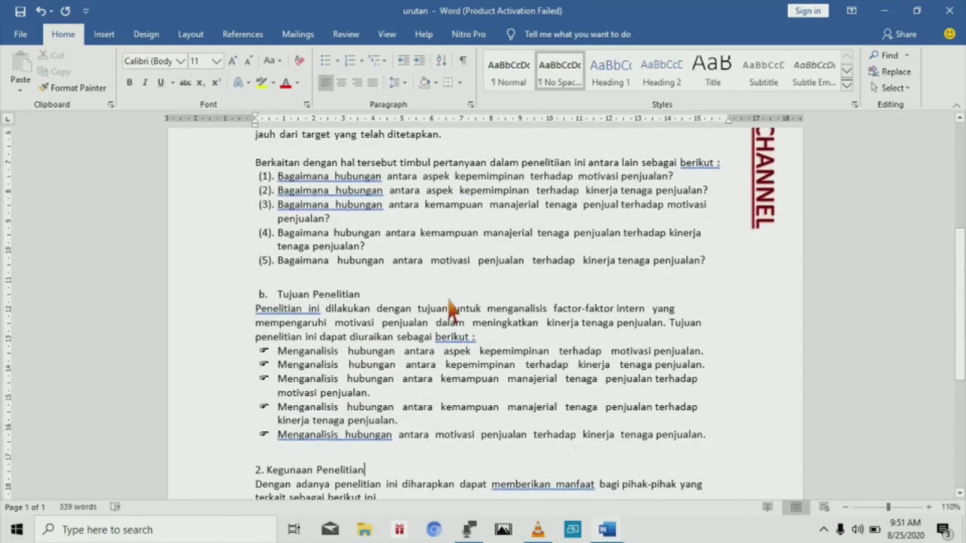
pyautogui.scroll(-8, 451, 308)
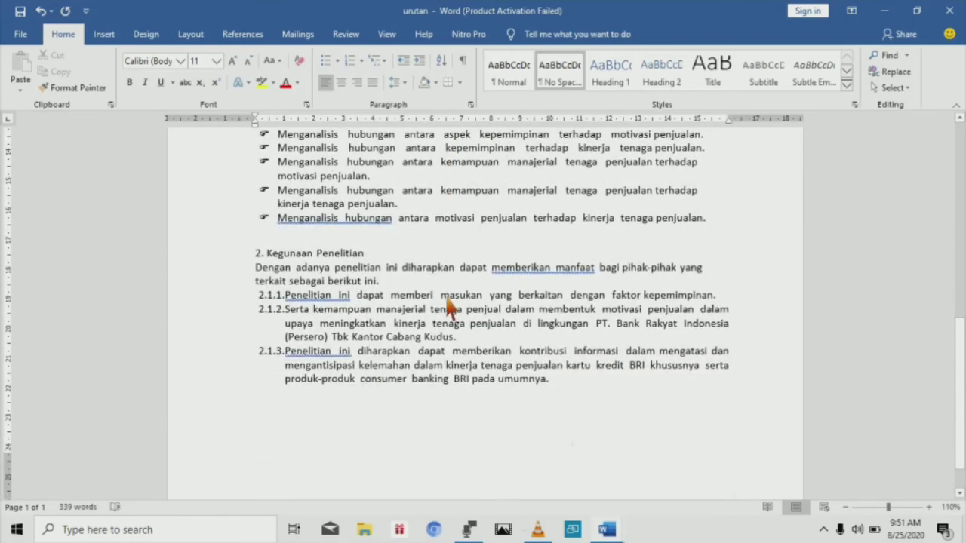
pyautogui.scroll(3, 448, 305)
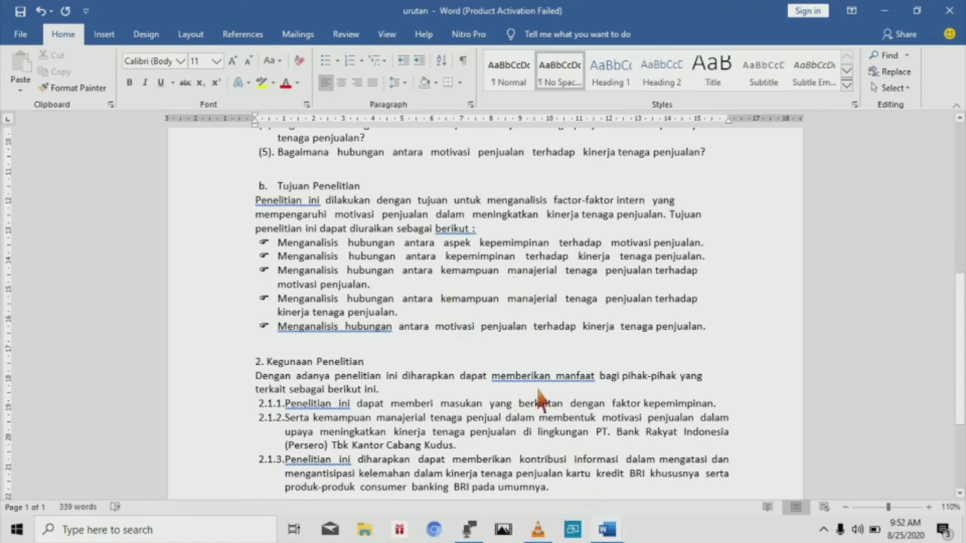
pyautogui.moveTo(603, 533)
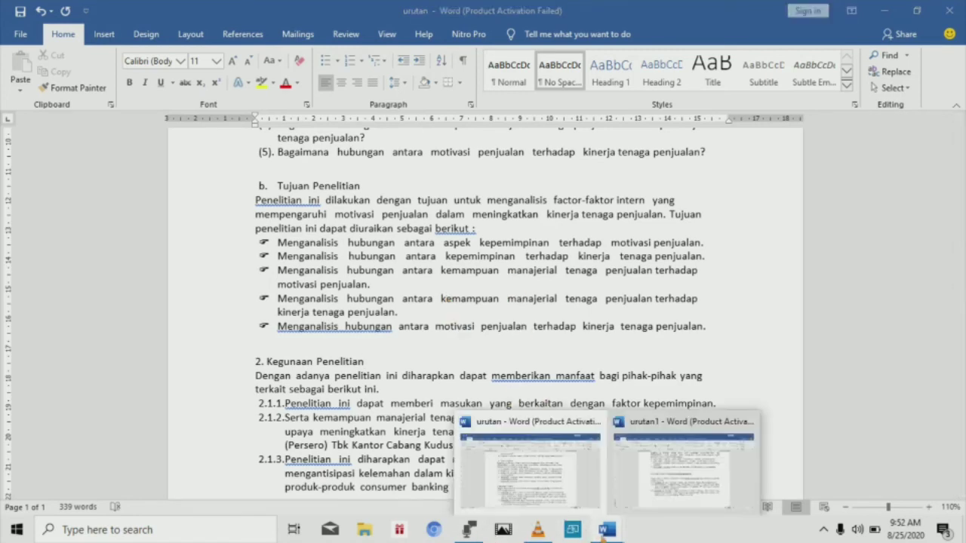
pyautogui.click(646, 489)
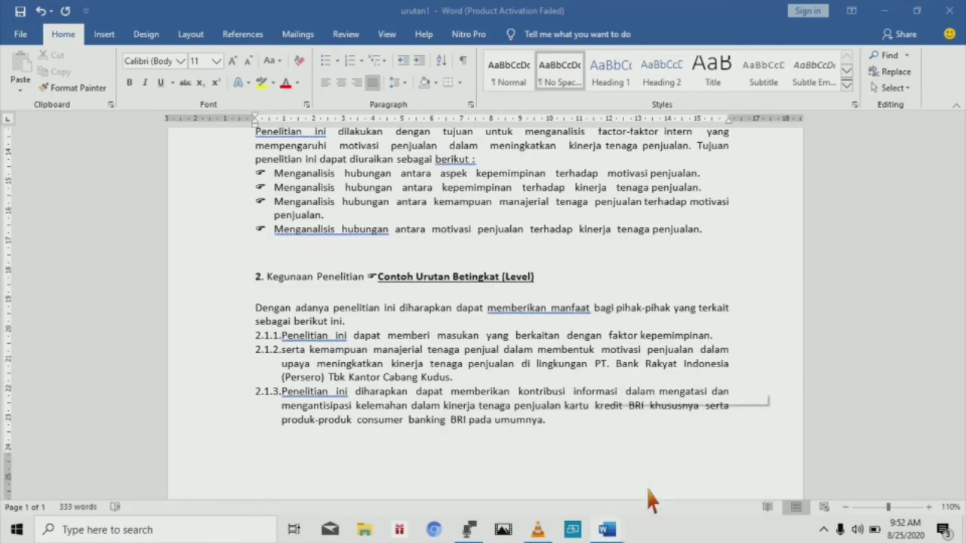
# Step: Examine the title and the numbered, bulleted and multilevel lists in urutan1, and switch back to urutan
pyautogui.scroll(8, 646, 489)
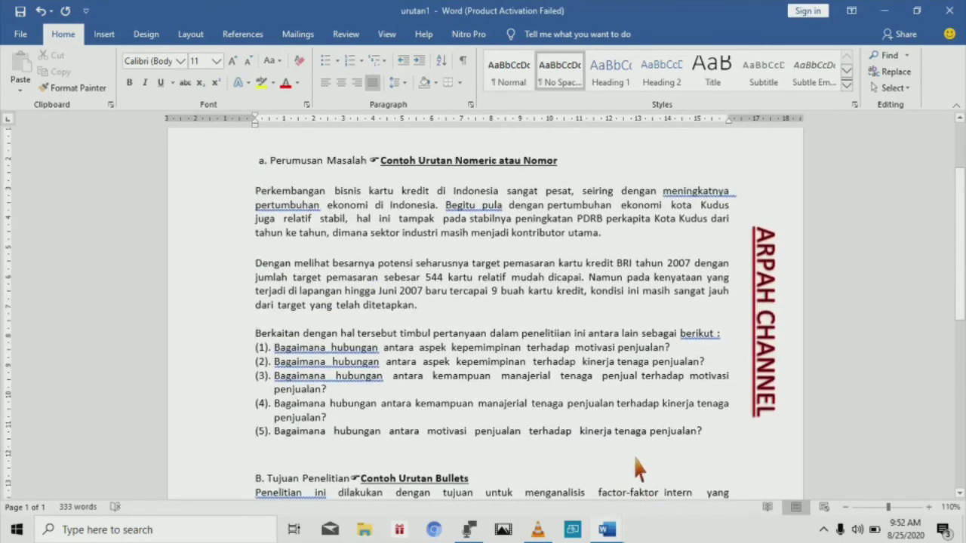
pyautogui.scroll(2, 651, 487)
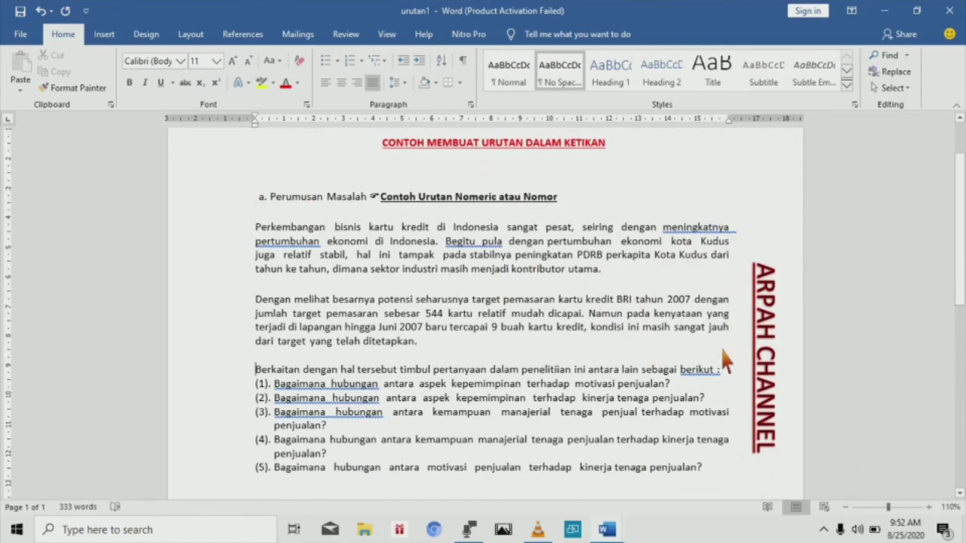
pyautogui.scroll(-7, 725, 340)
pyautogui.scroll(-6, 723, 356)
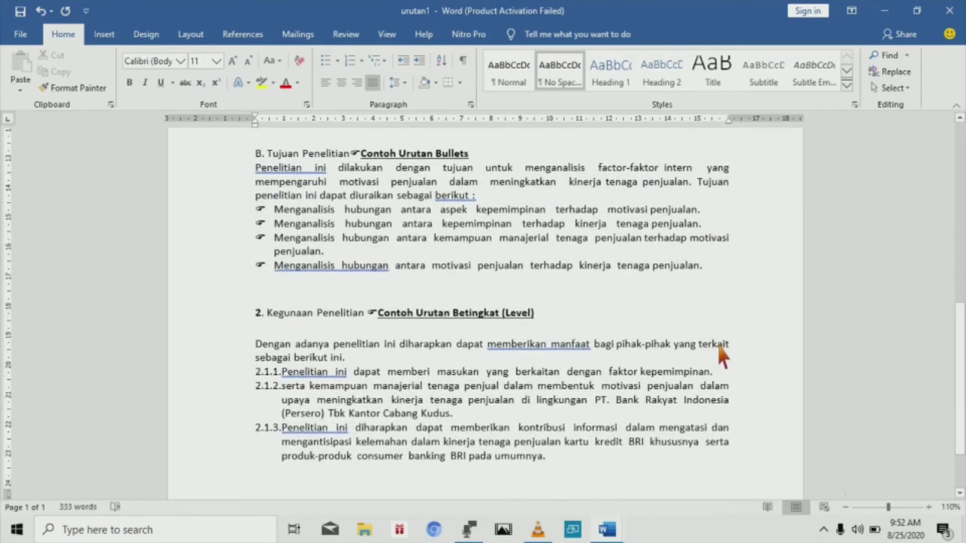
pyautogui.scroll(5, 664, 363)
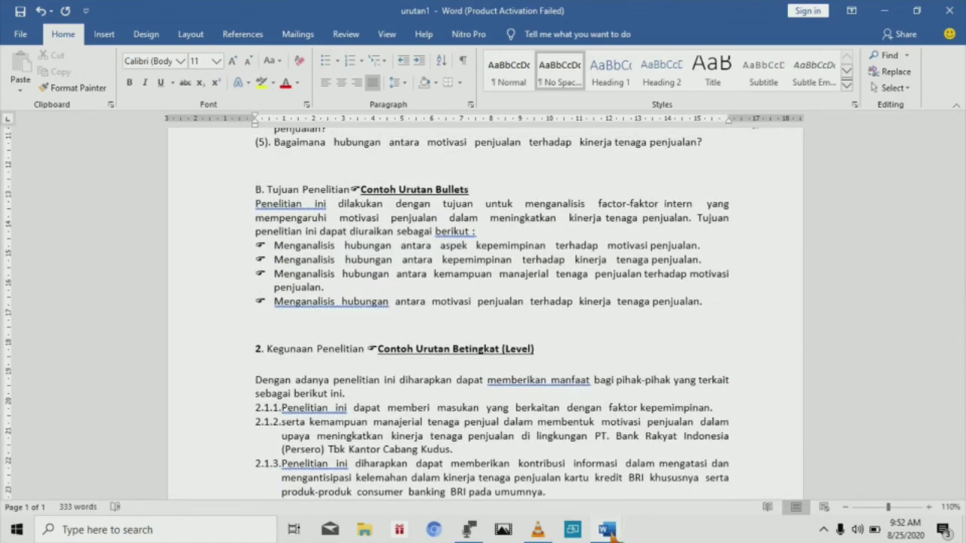
pyautogui.moveTo(610, 530)
pyautogui.click(572, 518)
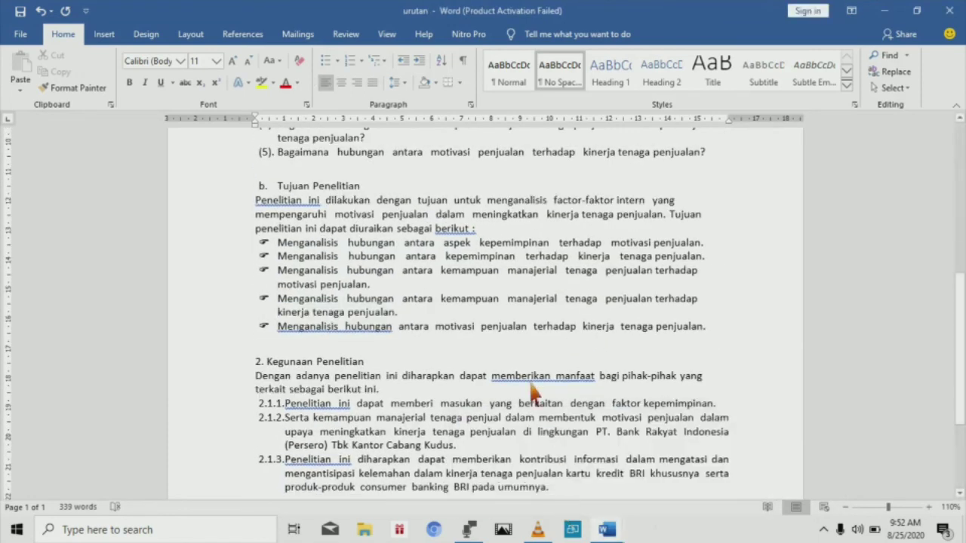
# Step: Color the title CONTOH MEMBUAT URUTAN DALAM KETIKAN standard red in urutan
pyautogui.scroll(8, 528, 389)
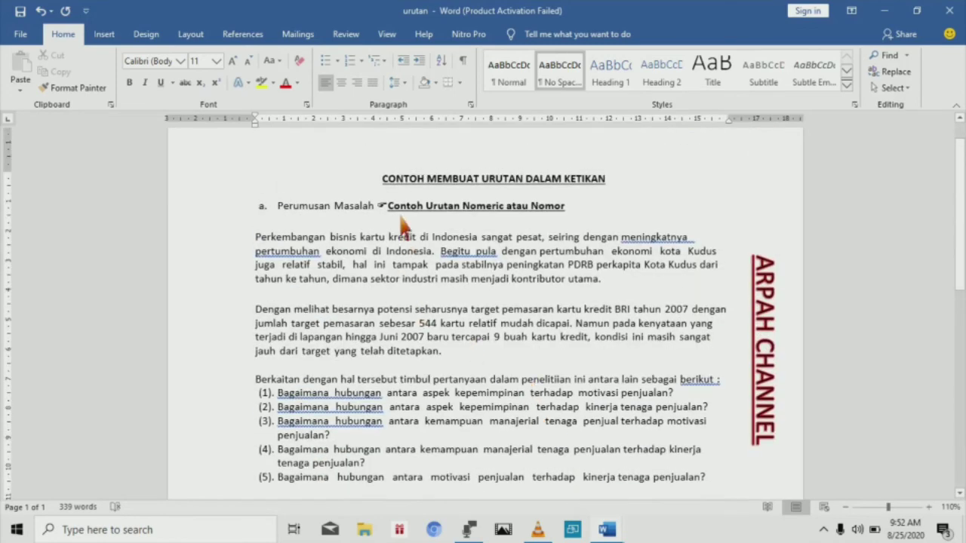
pyautogui.moveTo(379, 182); pyautogui.dragTo(615, 185)
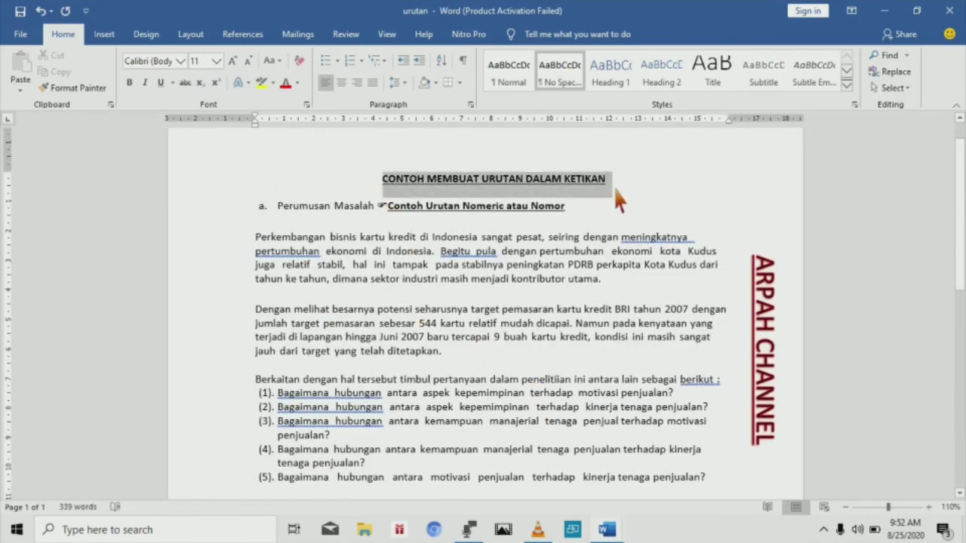
pyautogui.click(298, 85)
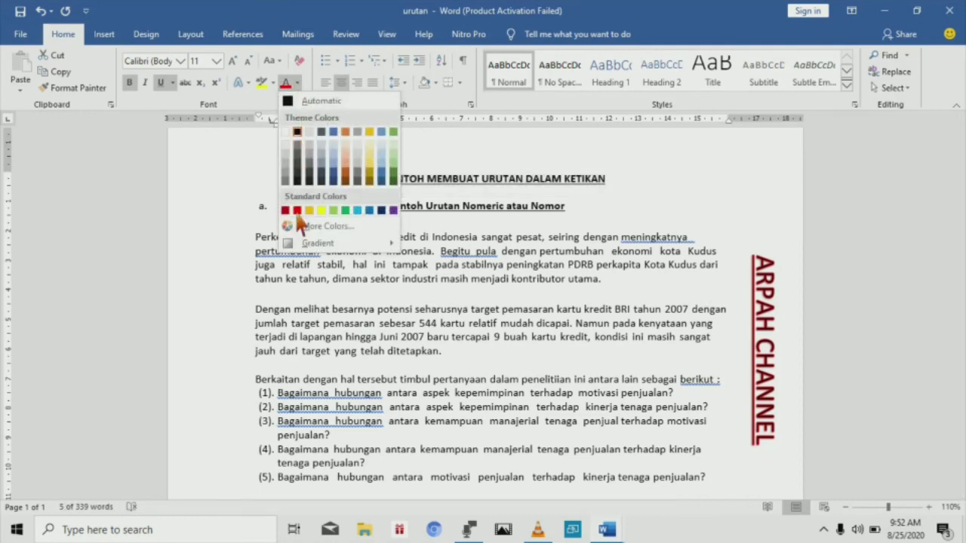
pyautogui.click(298, 211)
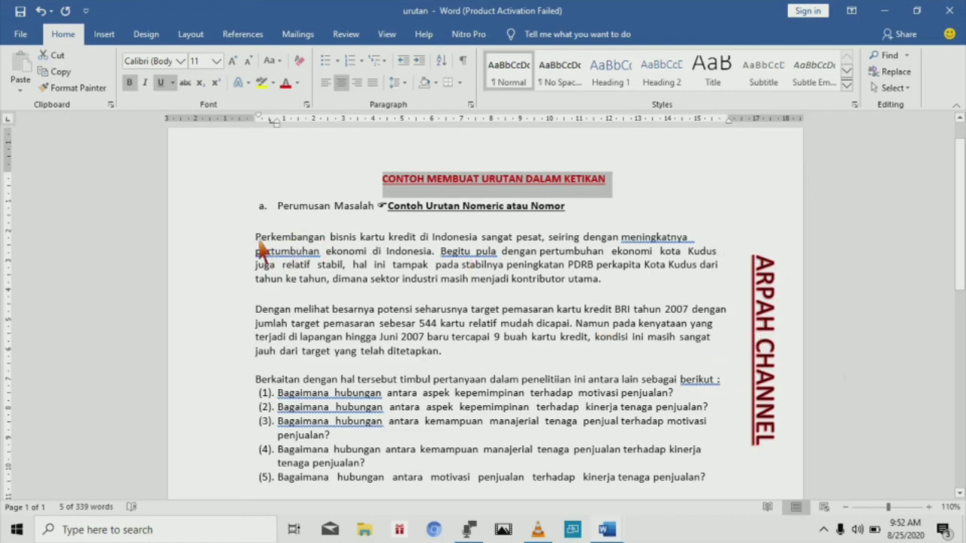
# Step: Select all text from the Perkembangan paragraph to the document's end, compare it with urutan1, justify it and deselect it
pyautogui.moveTo(257, 249); pyautogui.dragTo(595, 350)
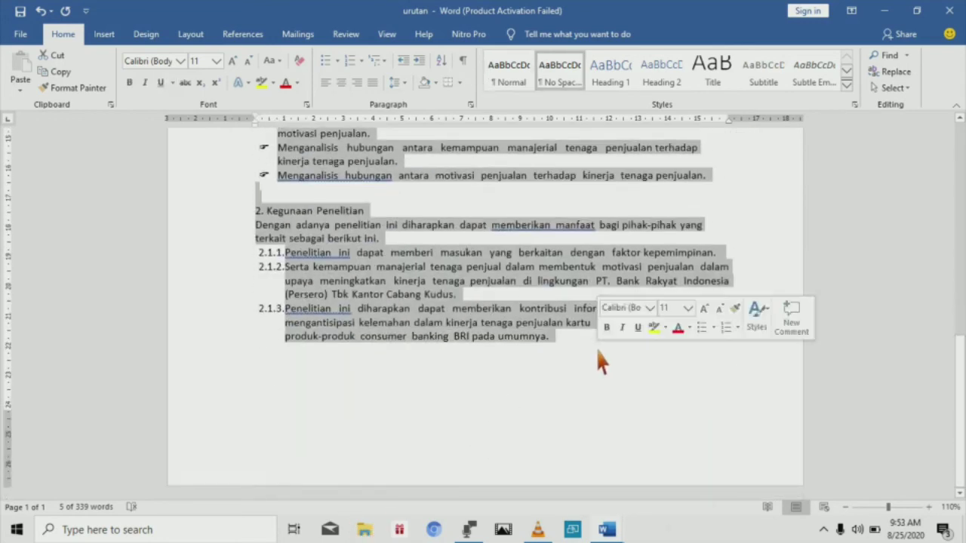
pyautogui.scroll(9, 656, 279)
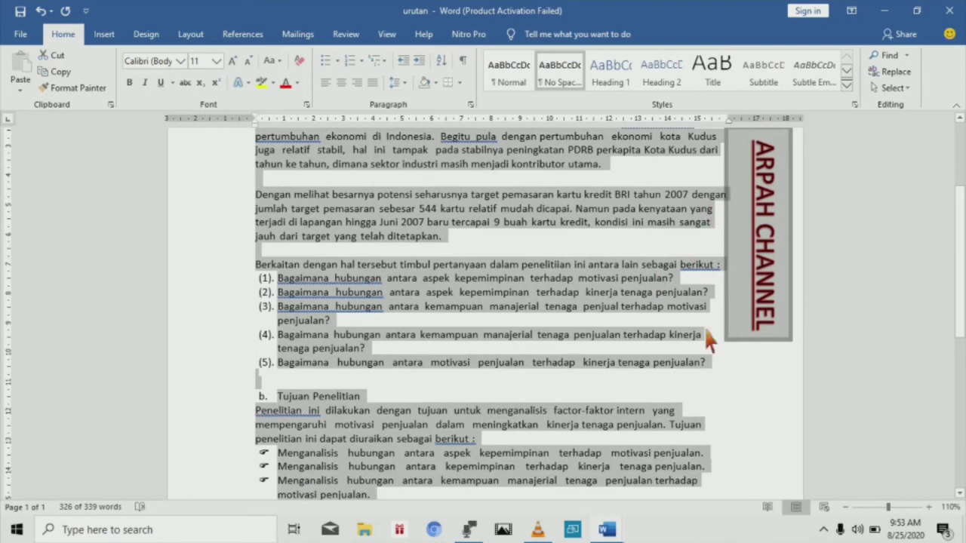
pyautogui.click(604, 532)
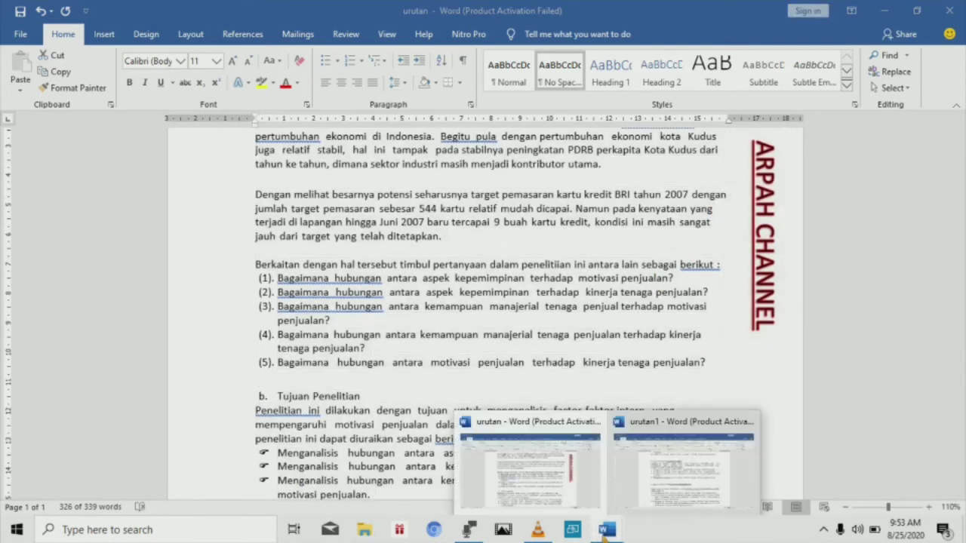
pyautogui.click(630, 486)
pyautogui.moveTo(629, 486); pyautogui.dragTo(612, 537)
pyautogui.moveTo(612, 532)
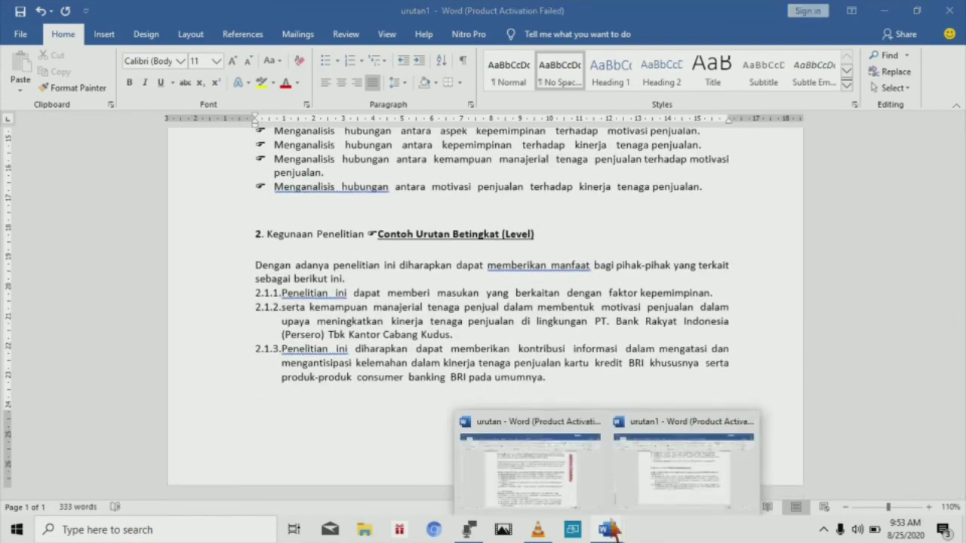
pyautogui.click(593, 509)
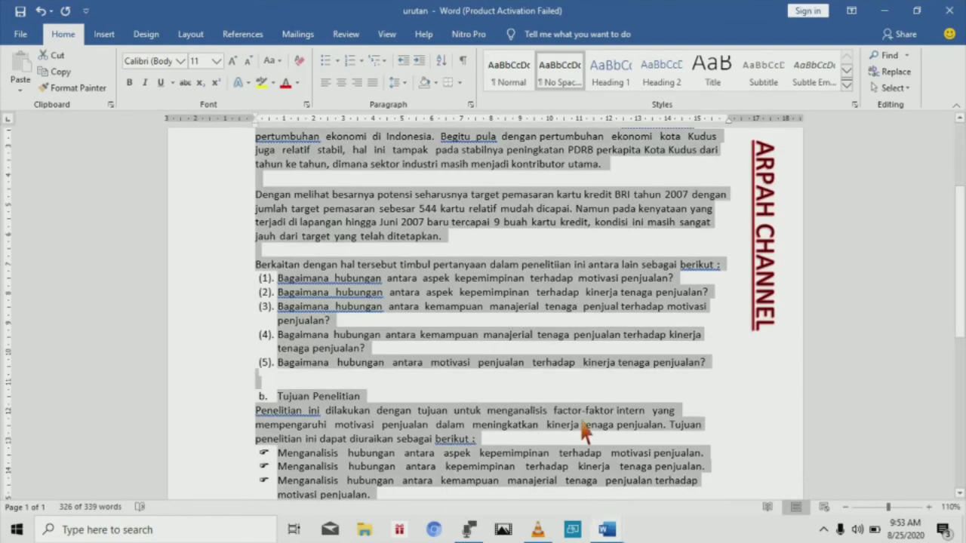
pyautogui.scroll(4, 583, 428)
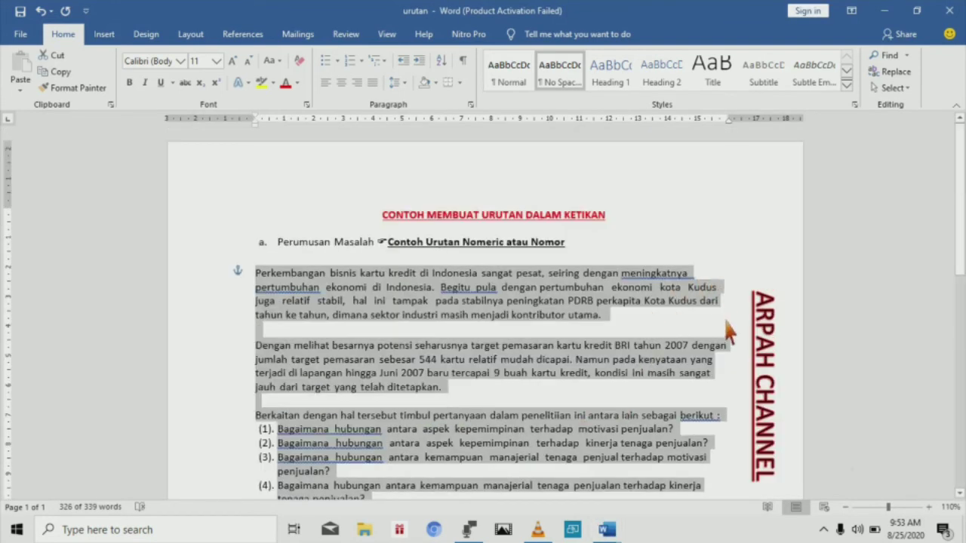
pyautogui.click(373, 83)
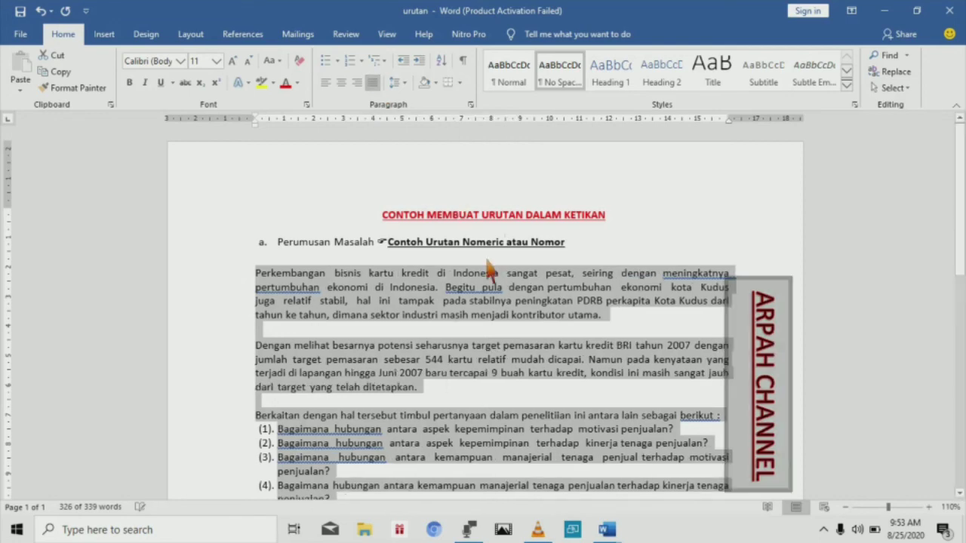
pyautogui.scroll(-3, 494, 285)
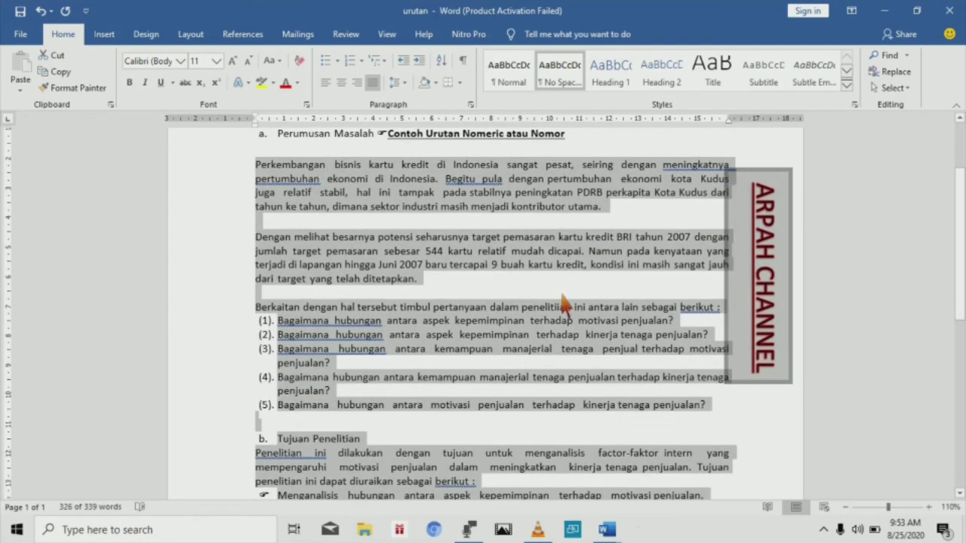
pyautogui.click(561, 295)
# Step: Review the justified paragraphs and the numbered, bulleted and multilevel lists throughout urutan
pyautogui.scroll(-2, 563, 300)
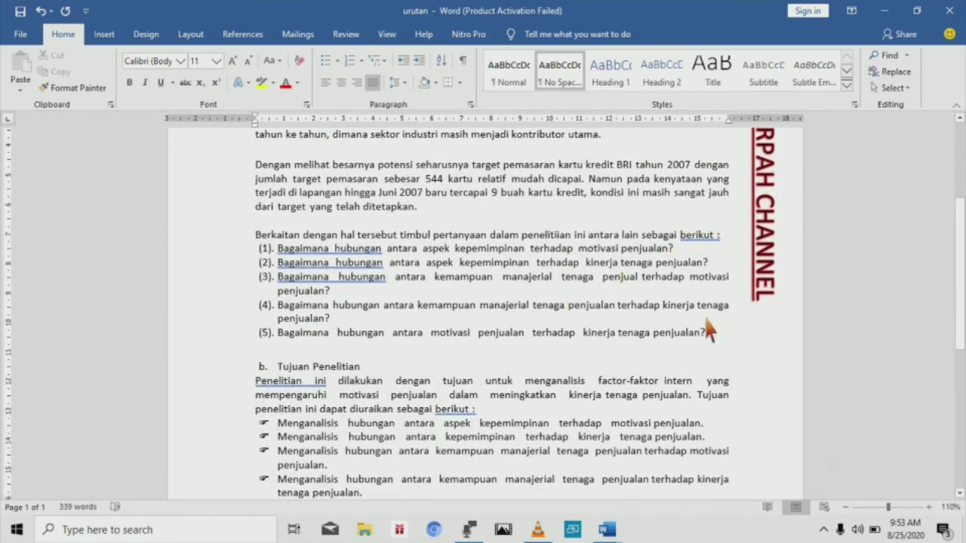
pyautogui.scroll(-1, 731, 417)
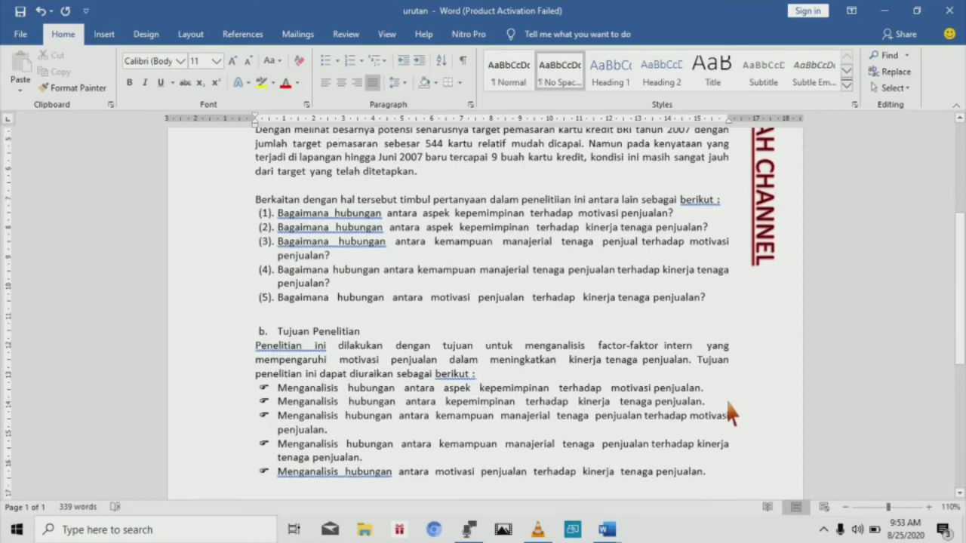
pyautogui.scroll(4, 730, 413)
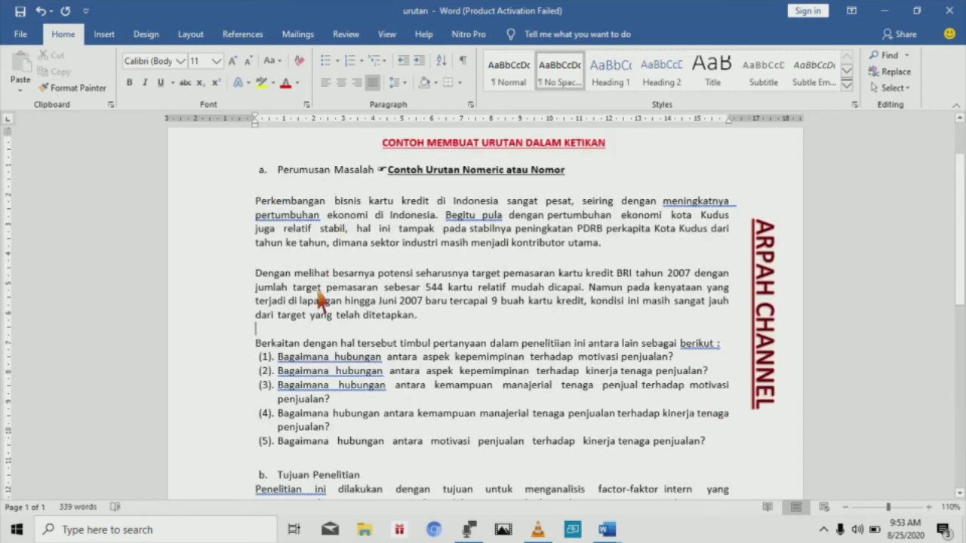
pyautogui.scroll(-3, 325, 310)
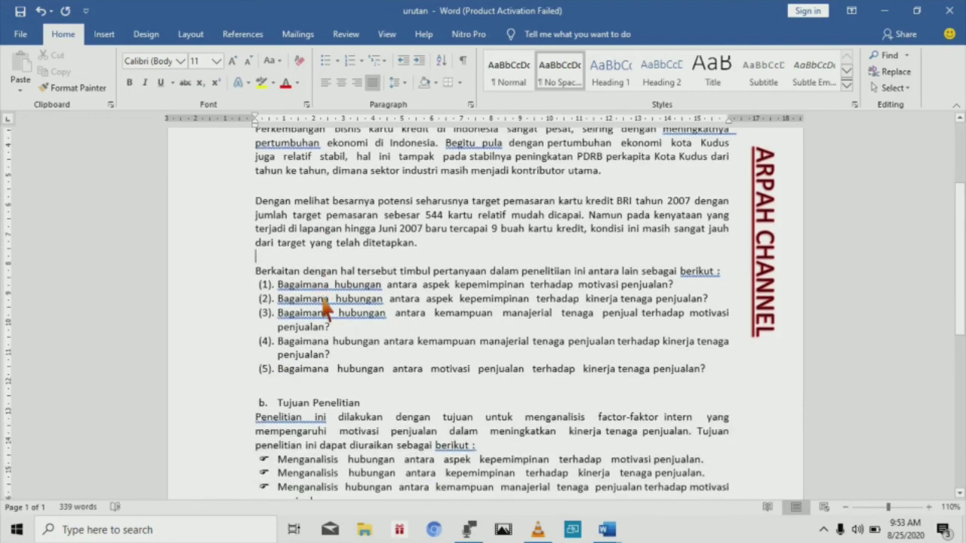
pyautogui.scroll(3, 327, 307)
pyautogui.scroll(2, 329, 306)
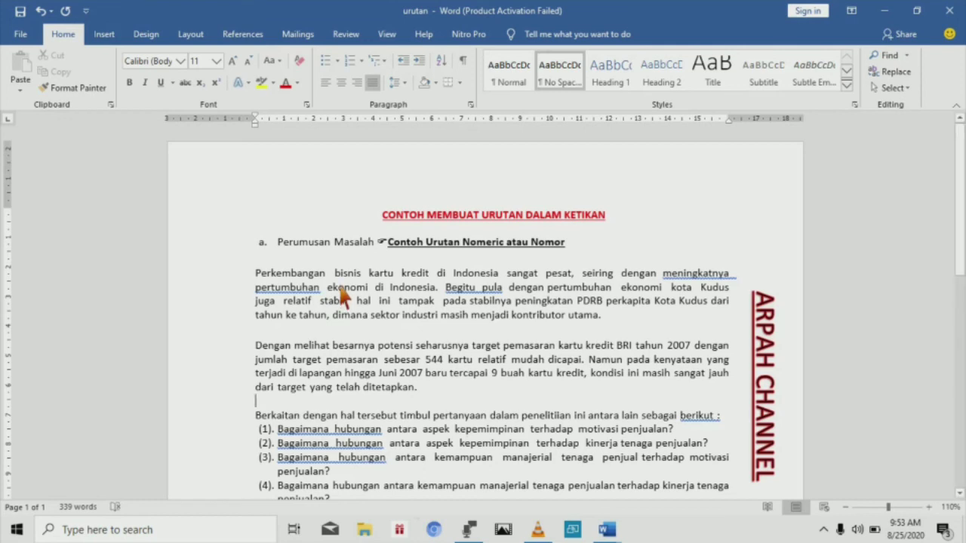
pyautogui.scroll(-5, 343, 297)
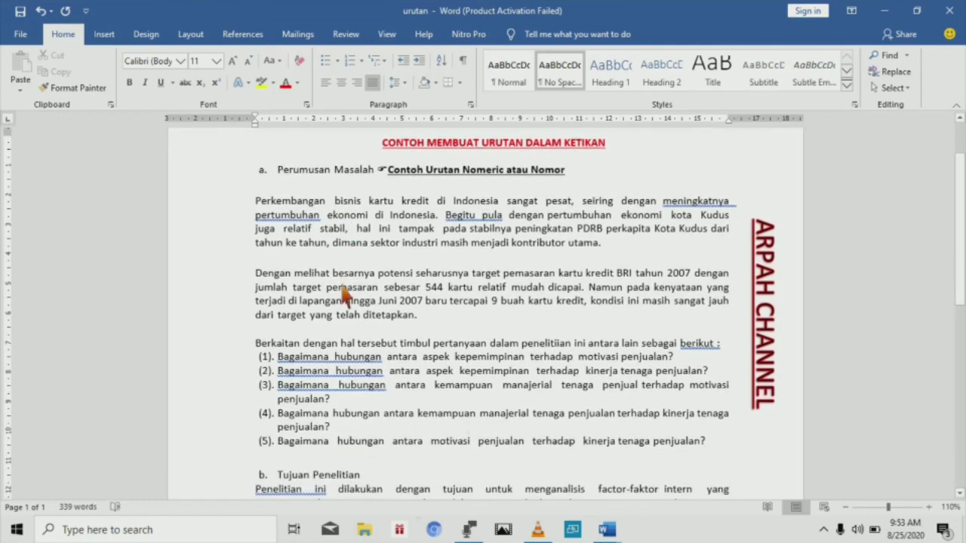
pyautogui.scroll(-1, 343, 296)
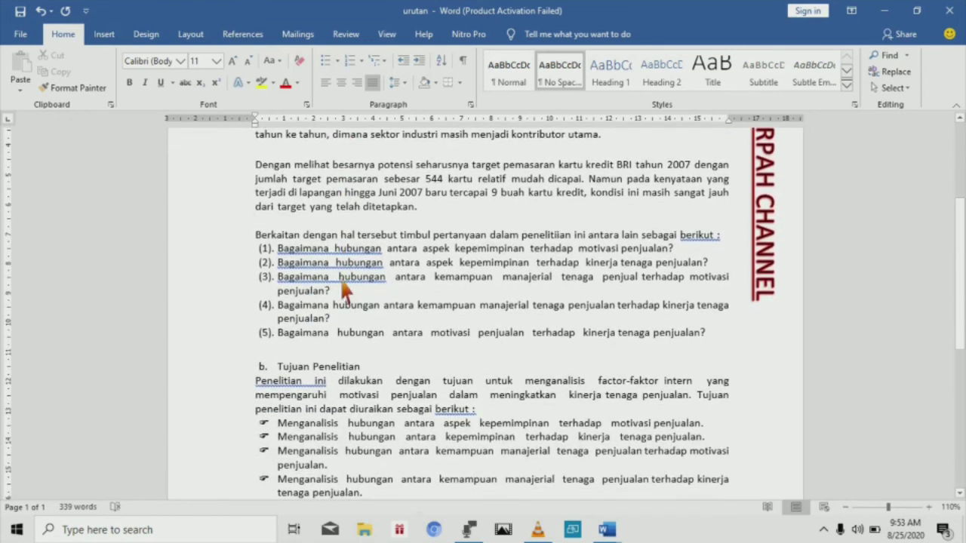
pyautogui.scroll(-1, 343, 291)
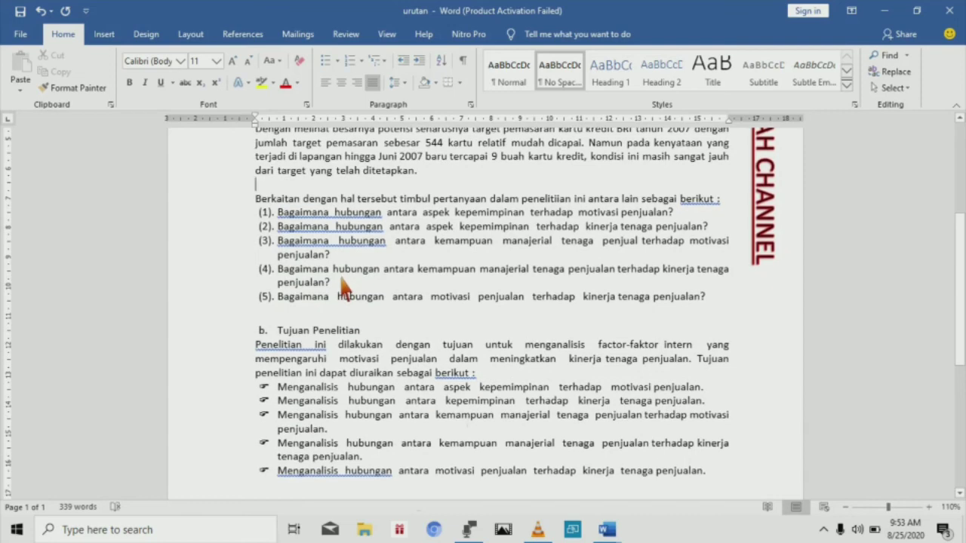
pyautogui.scroll(-4, 341, 279)
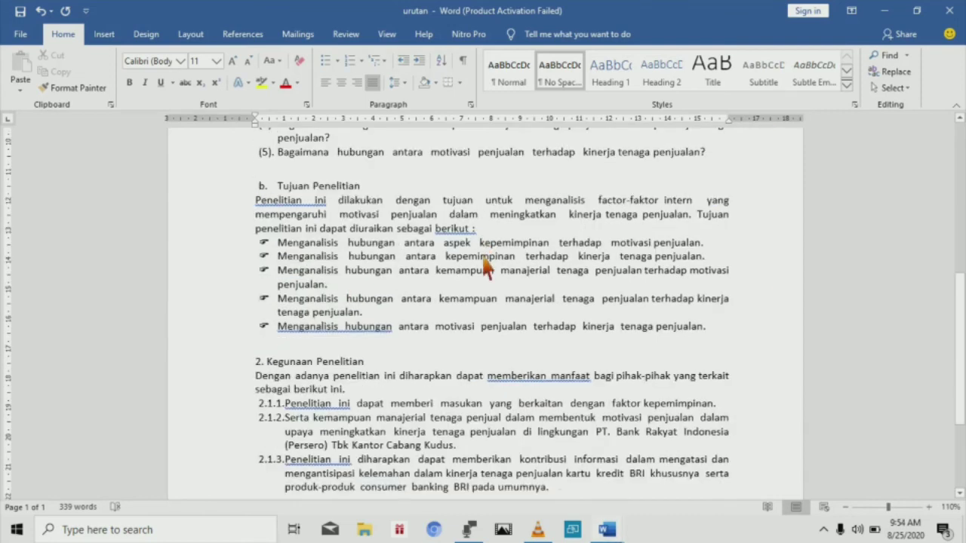
pyautogui.scroll(4, 485, 265)
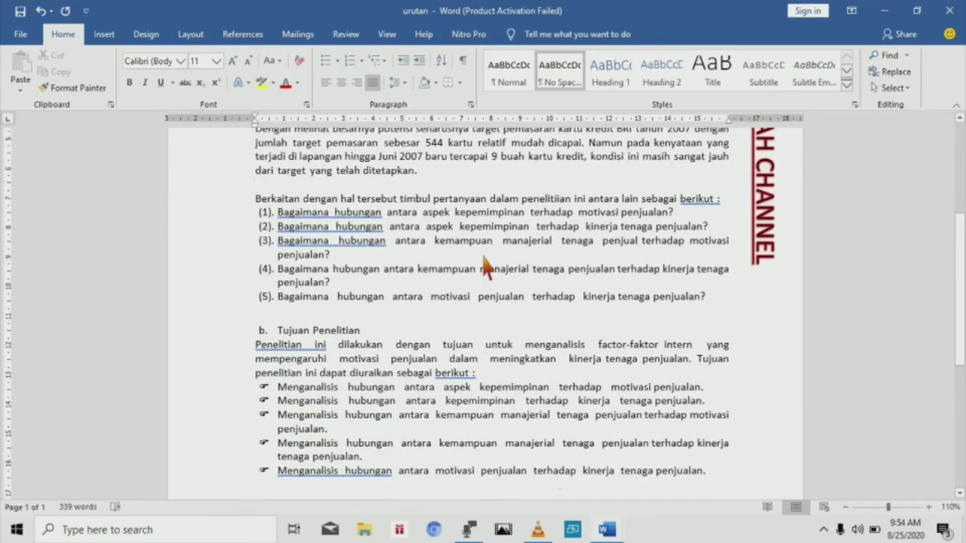